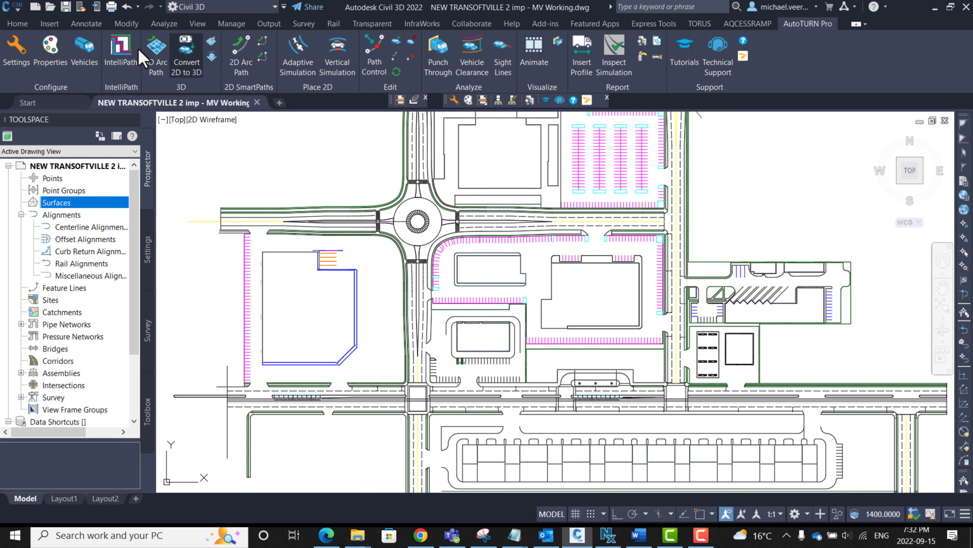
- Review the AutoTURN program settings and accept them with feet as the drawing units
left_click(13, 62)
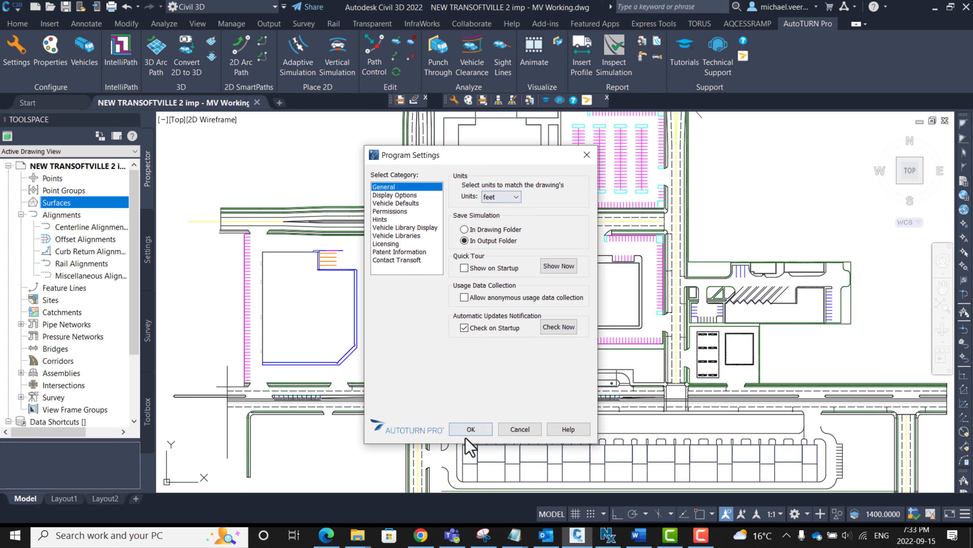
left_click(462, 429)
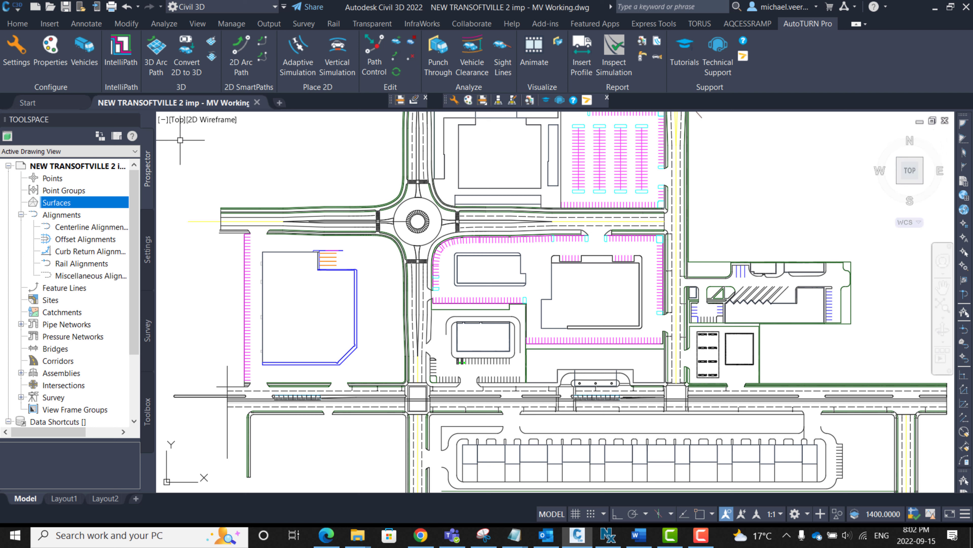
- Browse the vehicle library and select the AASHTO 2018 (US) SU-30 as the current vehicle
left_click(86, 65)
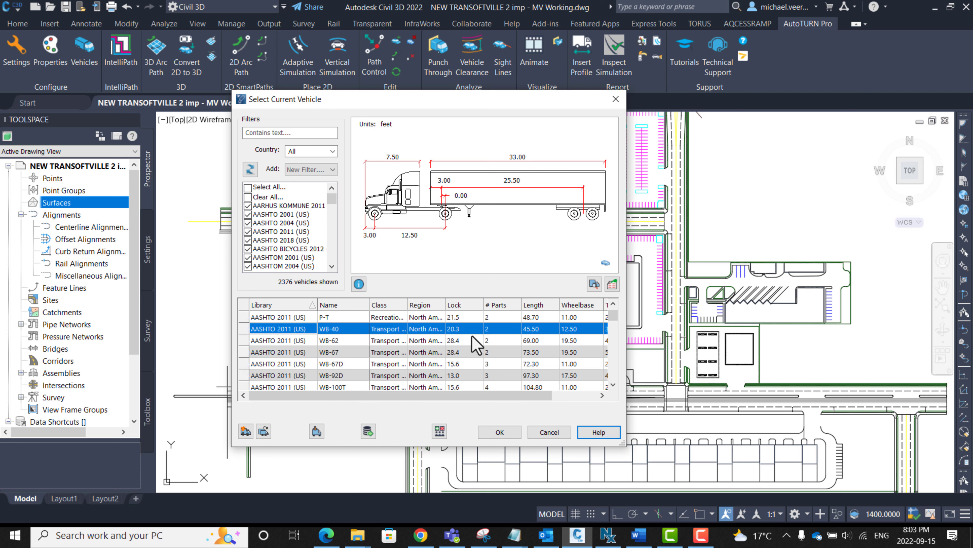
scroll(615, 324, "up", 1)
left_click_drag(613, 315, 613, 334)
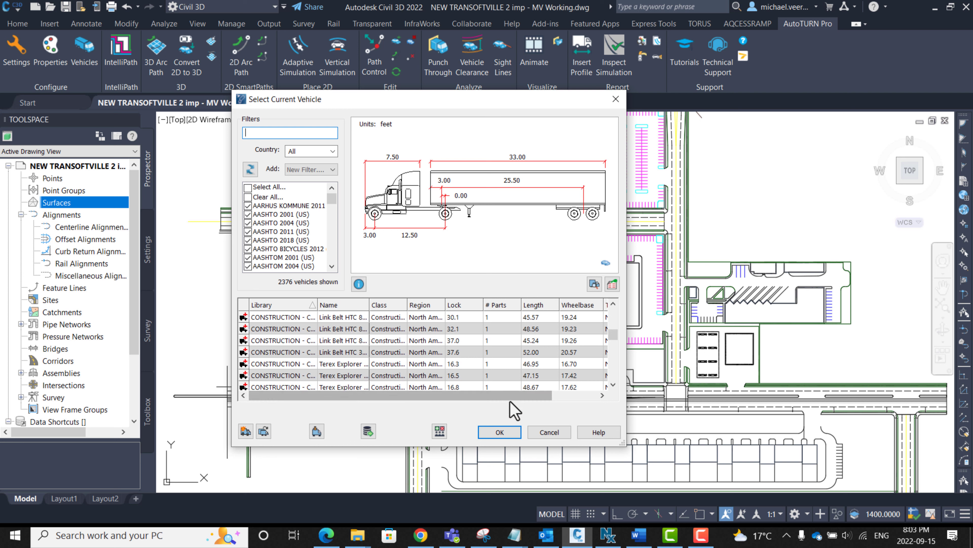
left_click_drag(520, 396, 556, 400)
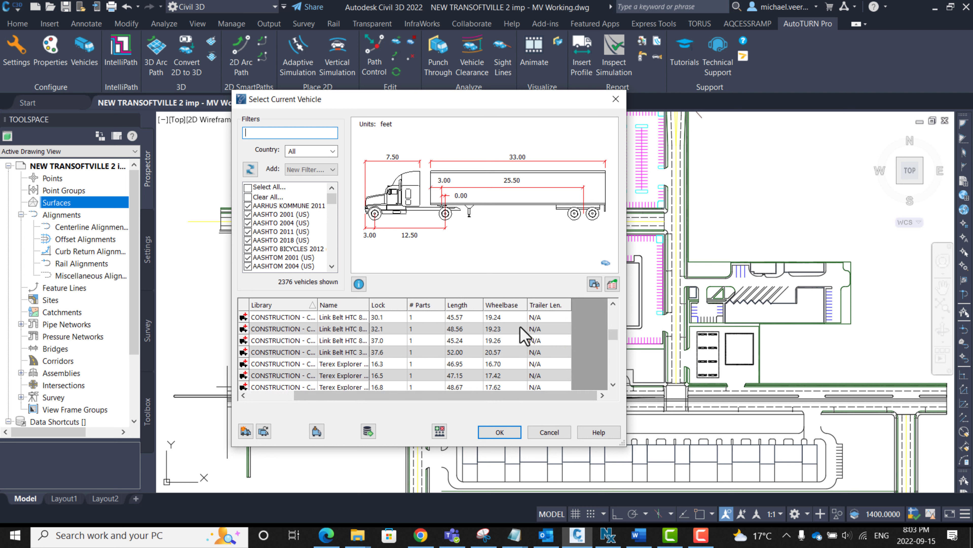
scroll(311, 321, "left", 3)
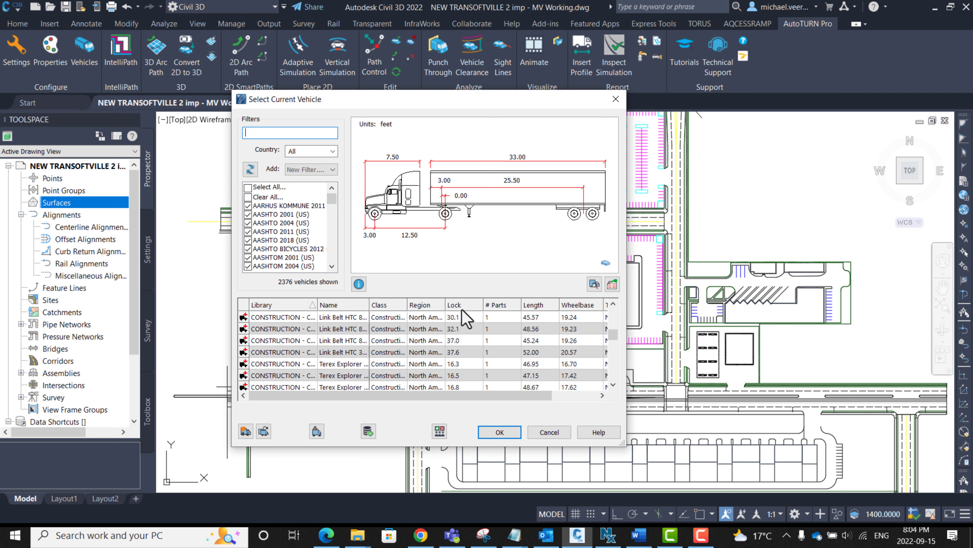
left_click_drag(612, 334, 607, 312)
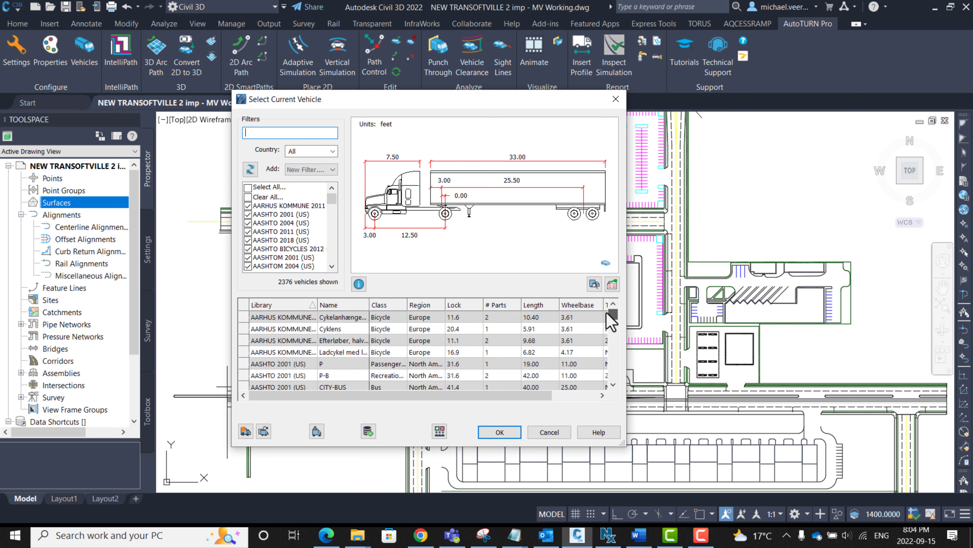
scroll(395, 345, "down", 2)
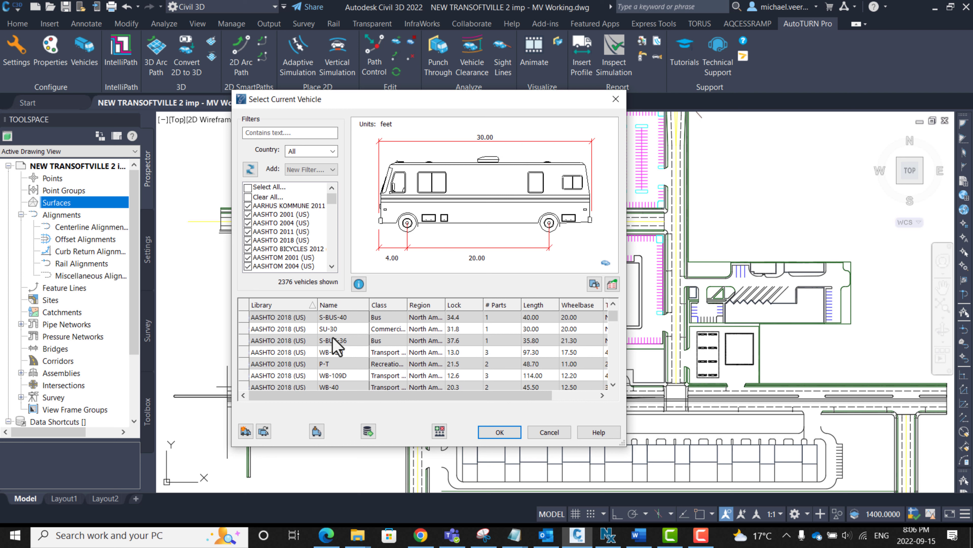
left_click(337, 328)
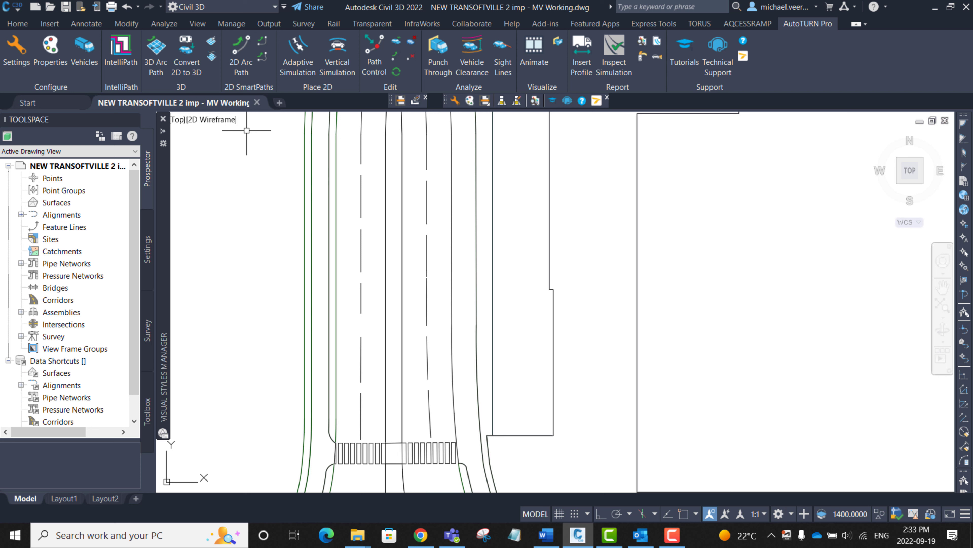
- Start a 2D arc path, align the SU-30 with the dashed lane line, and place it in the southbound lane north of the crosswalk
left_click(241, 61)
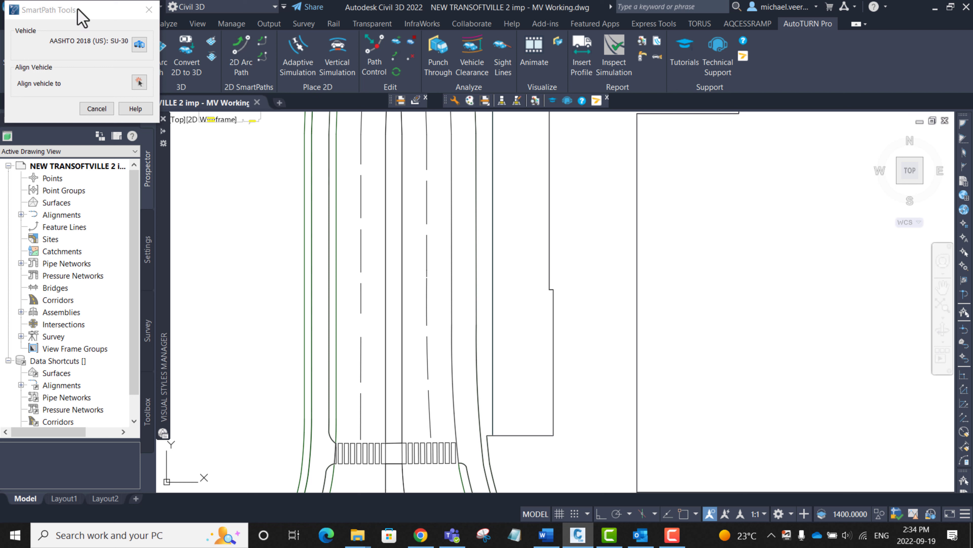
mouse_move(78, 11)
left_mouse_down()
mouse_move(137, 38)
mouse_move(296, 184)
mouse_move(352, 215)
left_mouse_up()
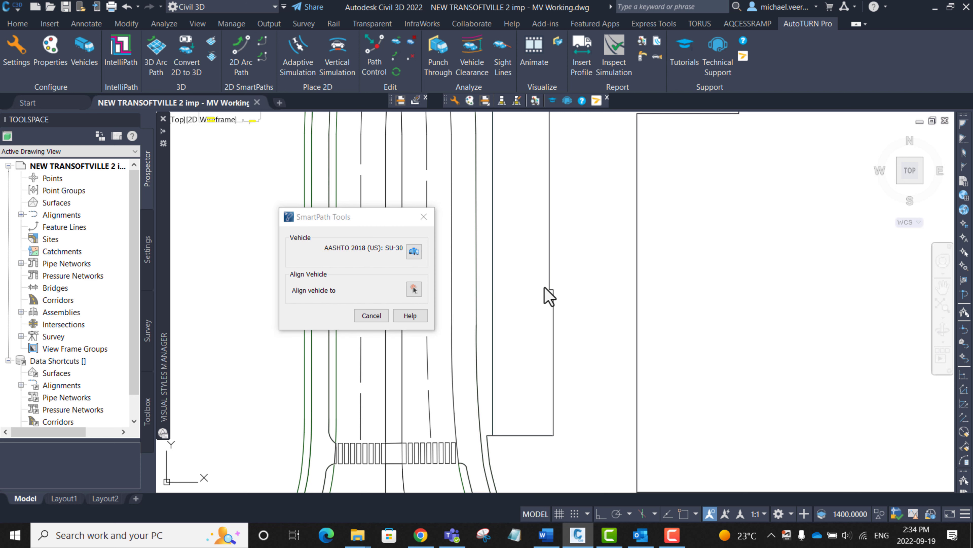
mouse_move(522, 267)
middle_mouse_down()
mouse_move(702, 263)
mouse_move(710, 254)
middle_mouse_up()
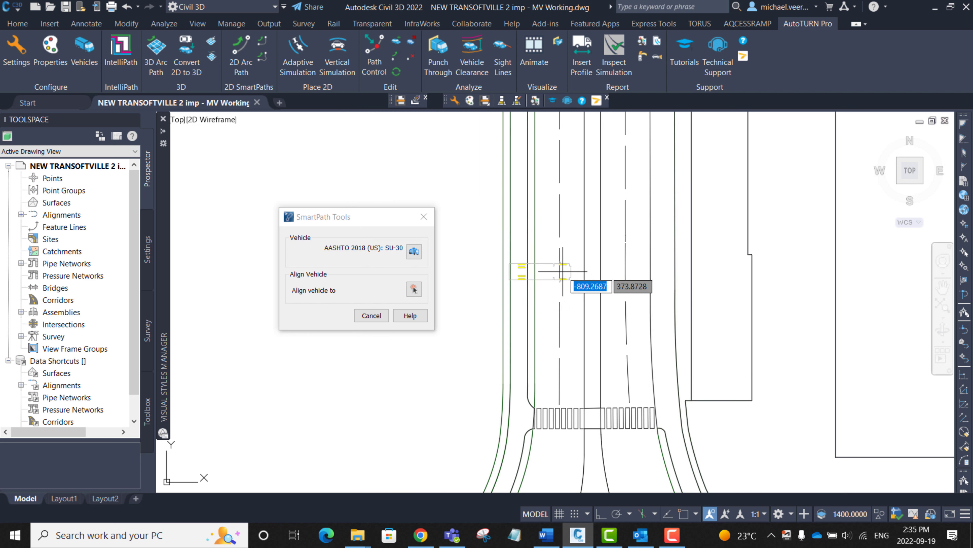
left_click(415, 289)
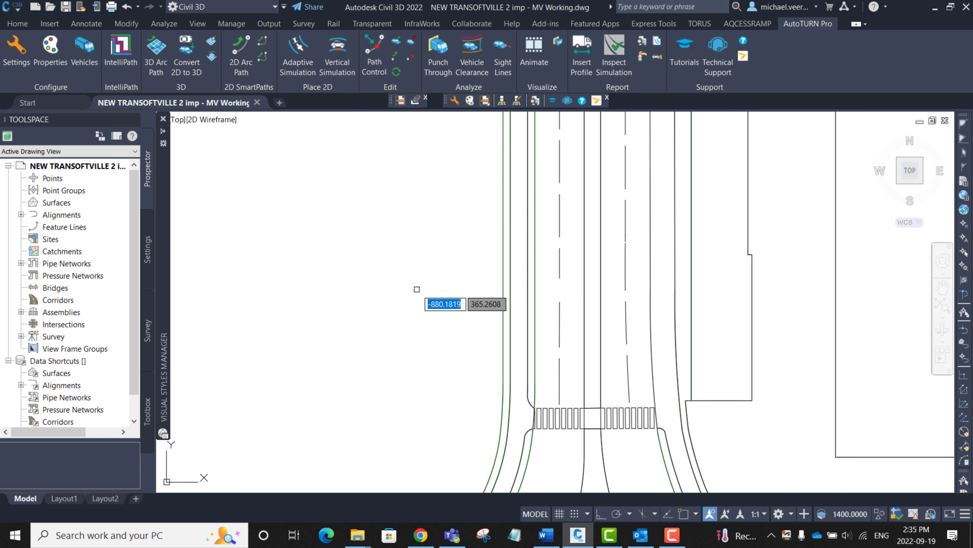
left_click(559, 309)
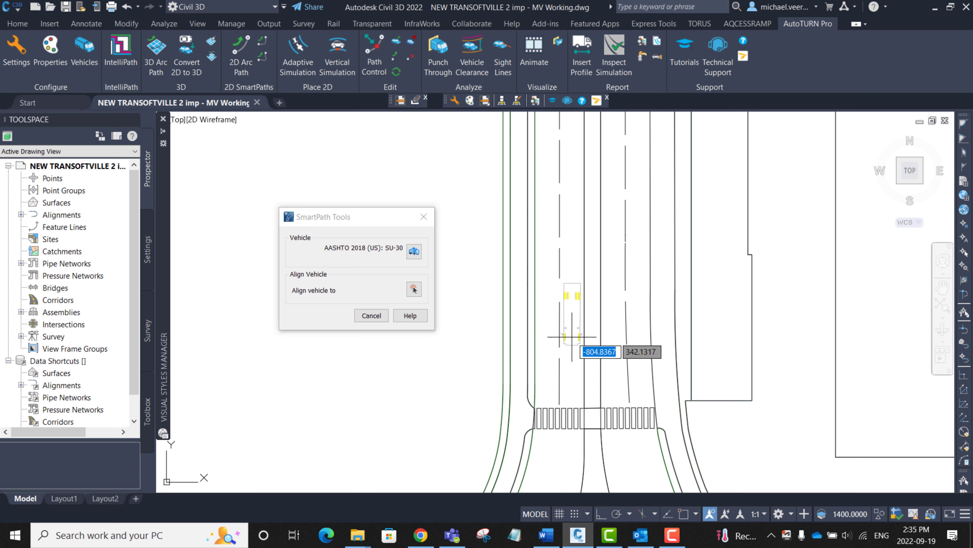
left_click(571, 336)
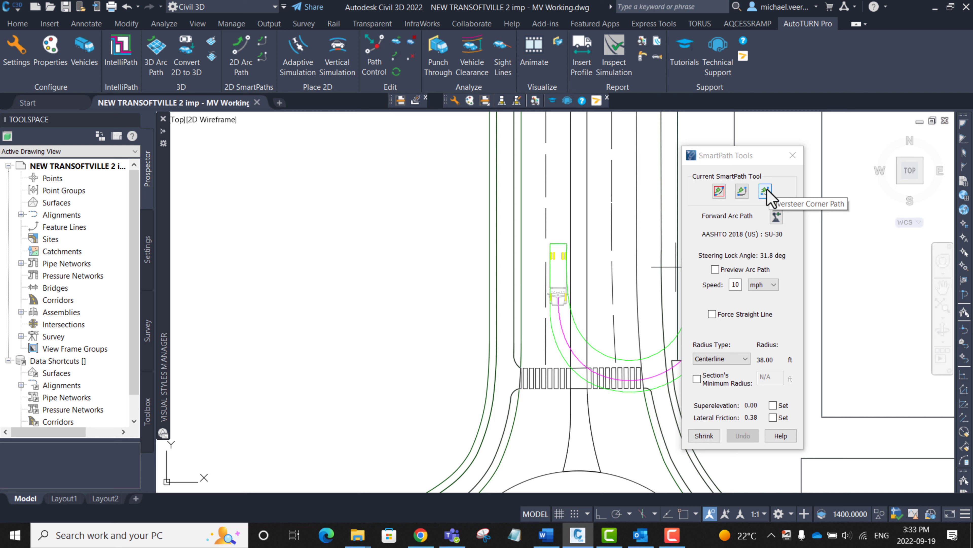
- Choose the forward arc path with arc preview on, try a speed of 6 mph, and set it back to 10 mph
left_click(719, 191)
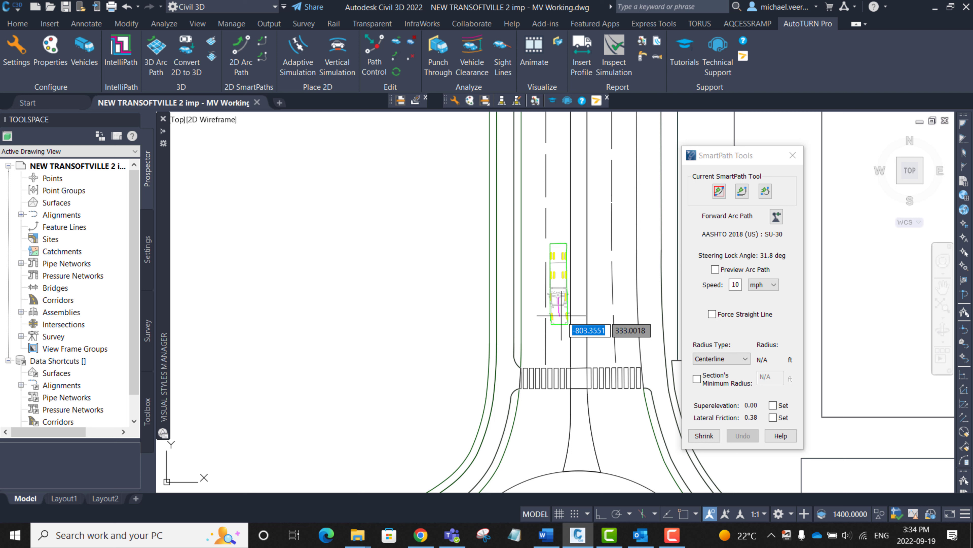
left_click(715, 269)
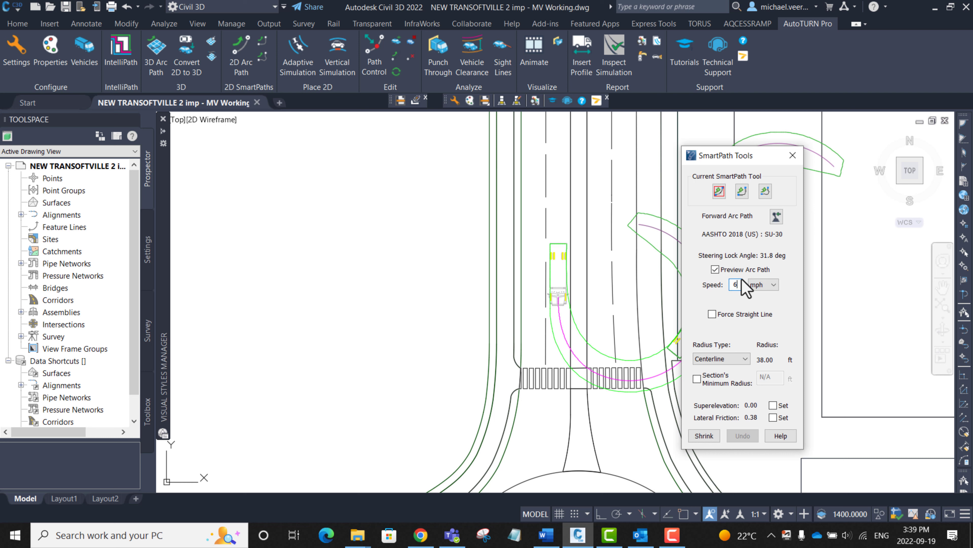
key("Tab")
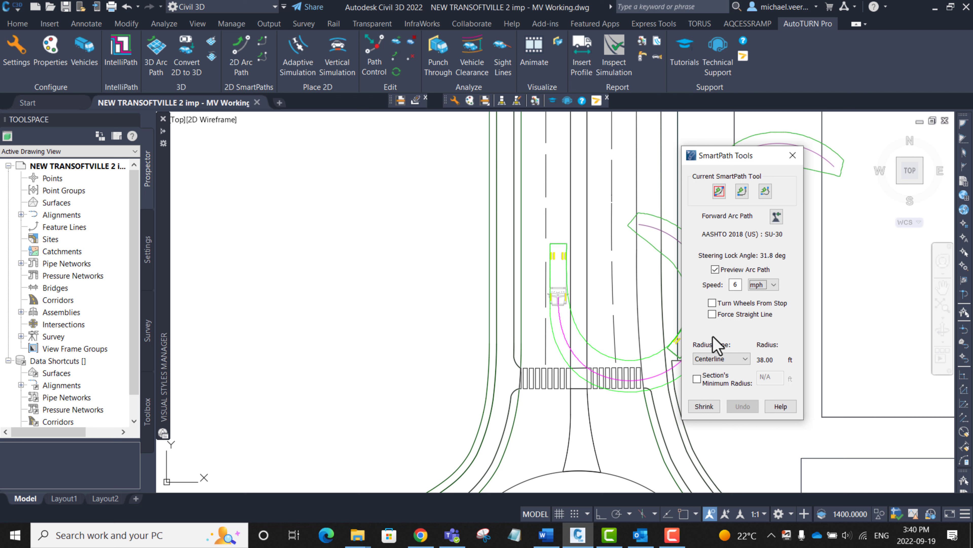
left_click(732, 284)
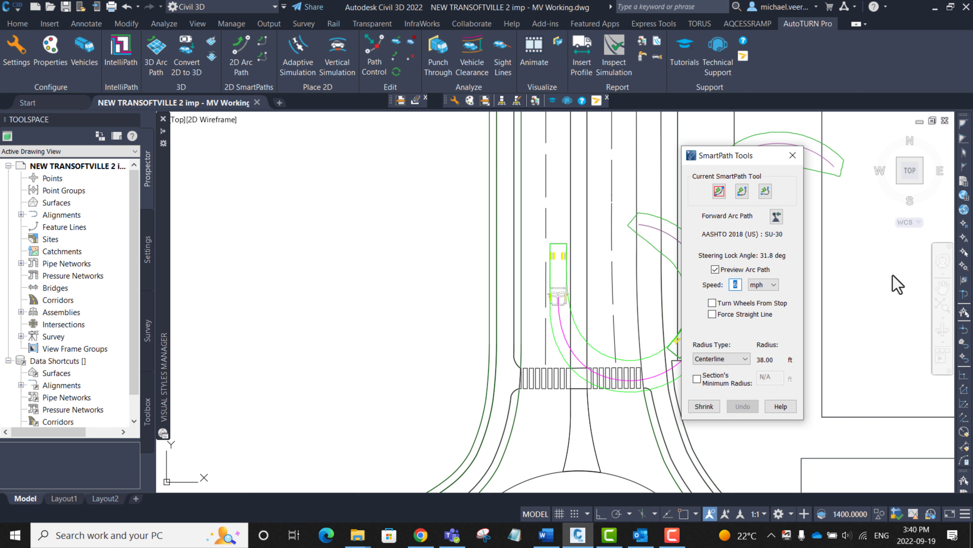
key("Tab")
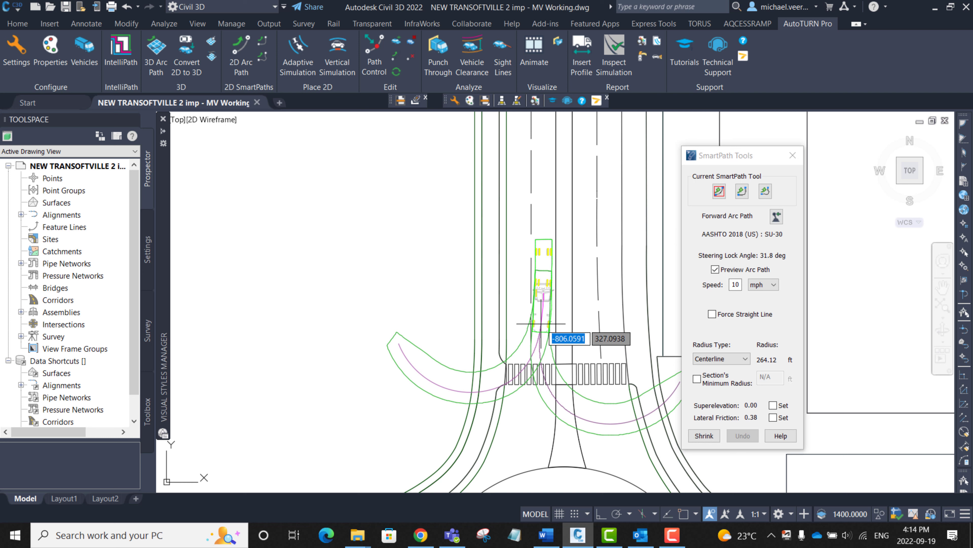
- Generate the arc path south over the crosswalk, around the roundabout, and out through its east exit
left_click(545, 353)
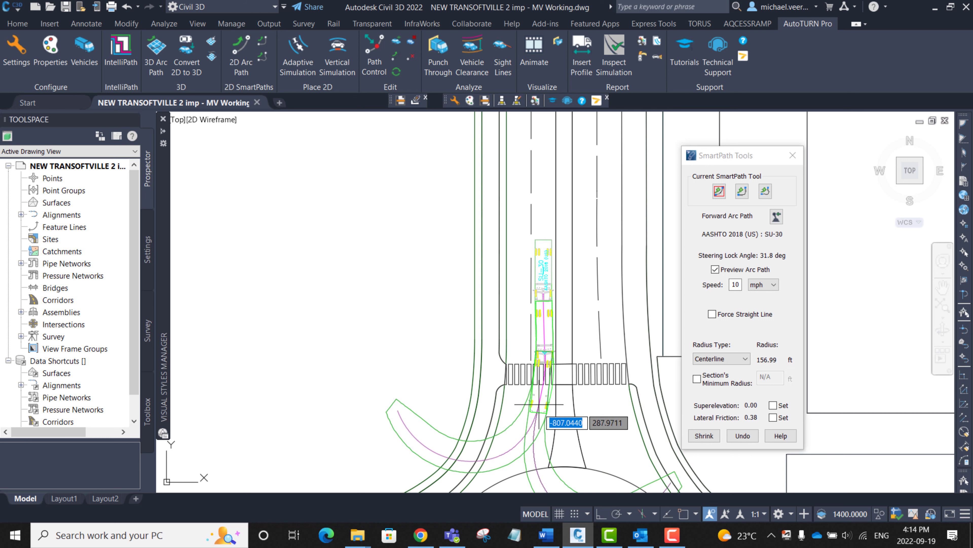
middle_click_drag(538, 428, 547, 283)
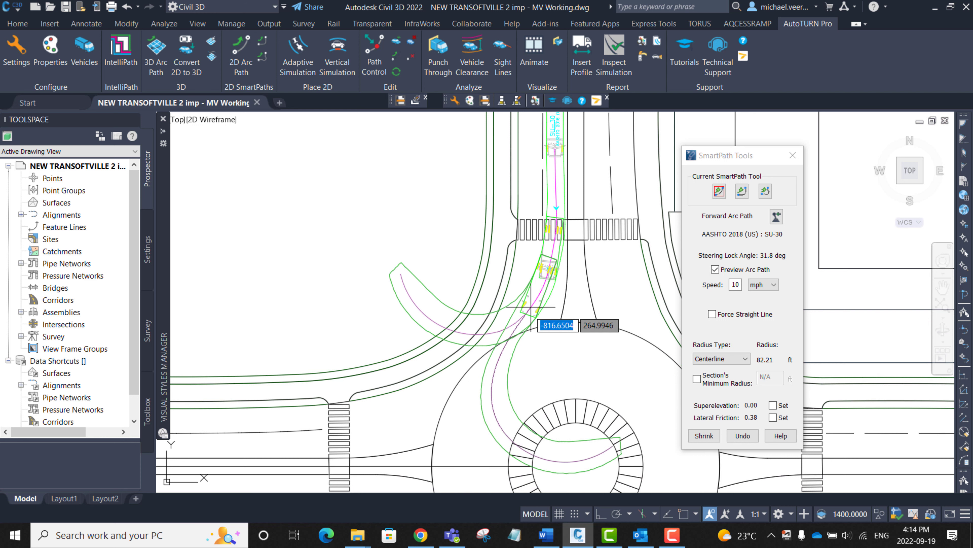
middle_click_drag(519, 326, 528, 285)
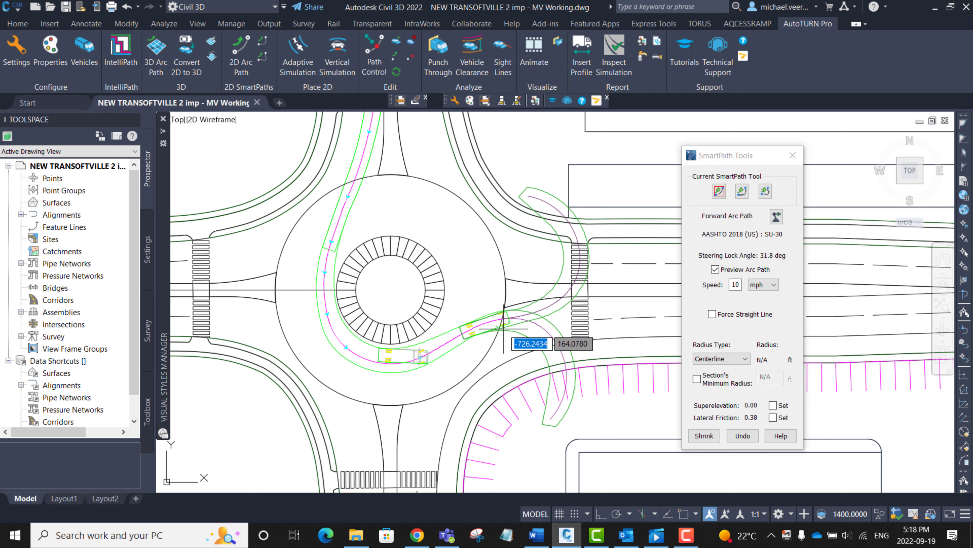
left_click(503, 328)
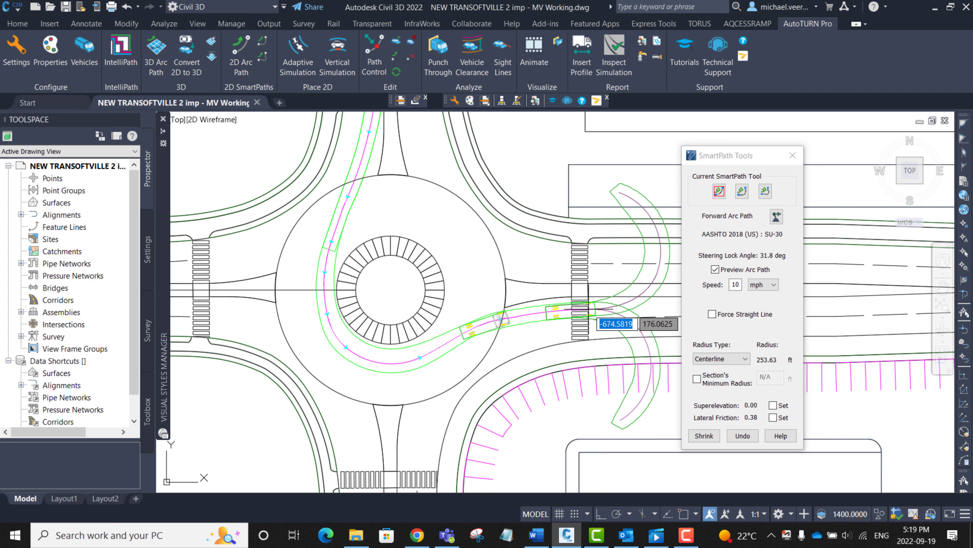
middle_click_drag(606, 312, 411, 330)
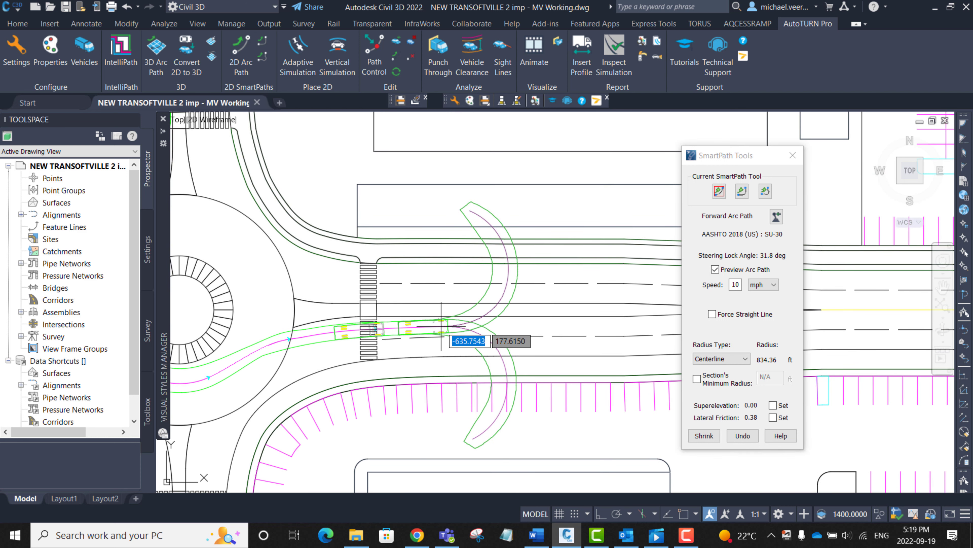
- Turn off the arc path preview and extend the path along the eastbound lane toward the parking lot driveway
left_click(714, 270)
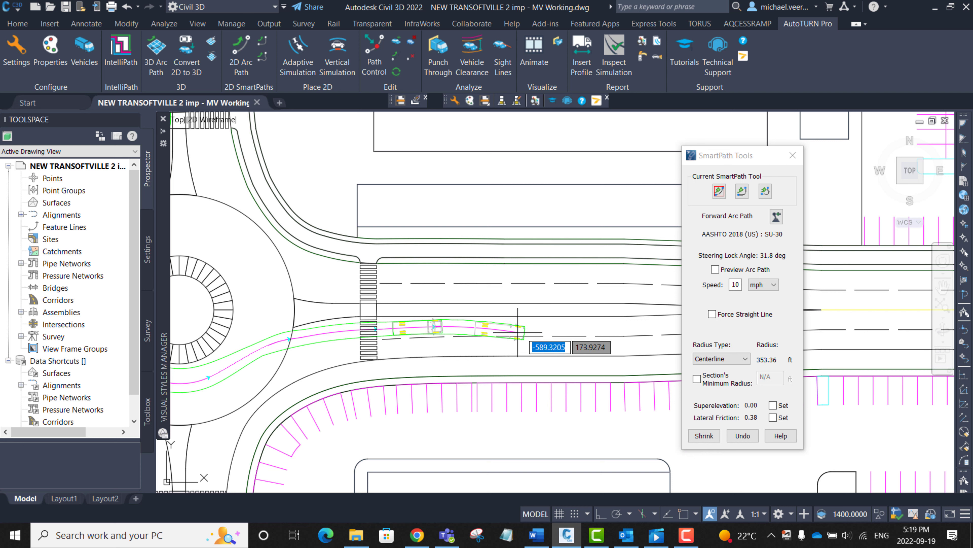
middle_click_drag(587, 350, 378, 332)
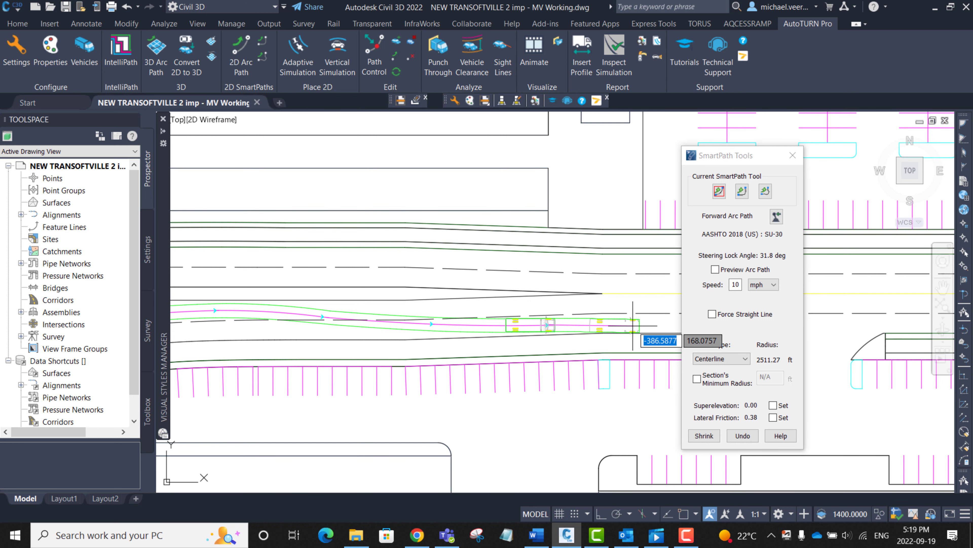
middle_click_drag(637, 324, 507, 323)
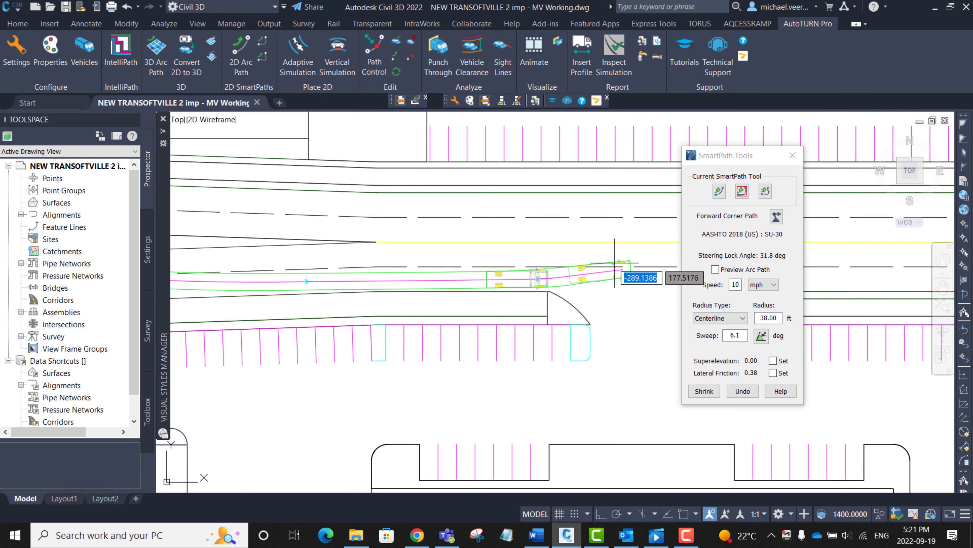
- Turn the truck right into the driveway with a forward corner path of 38 ft centerline radius and 90.9° sweep
middle_click_drag(613, 263, 424, 268)
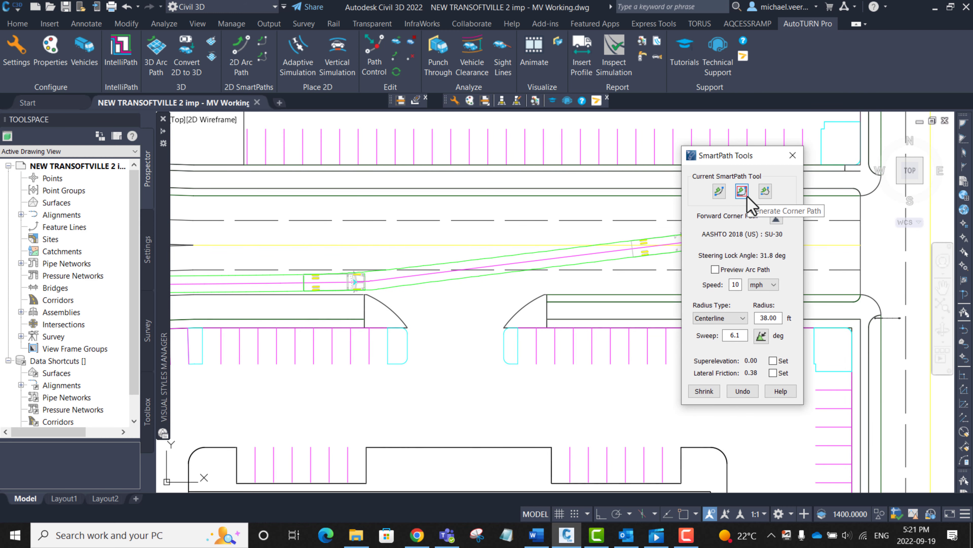
left_click(762, 336)
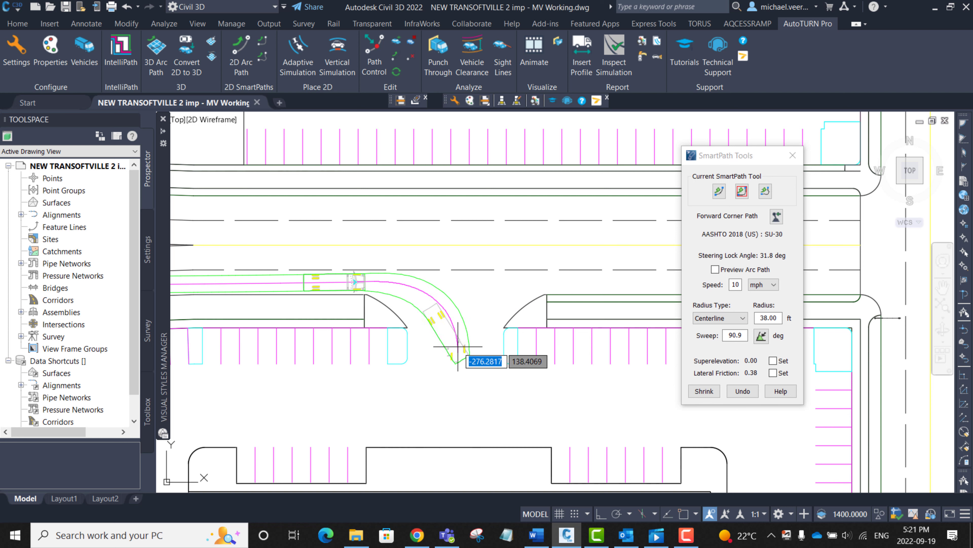
left_click(458, 346)
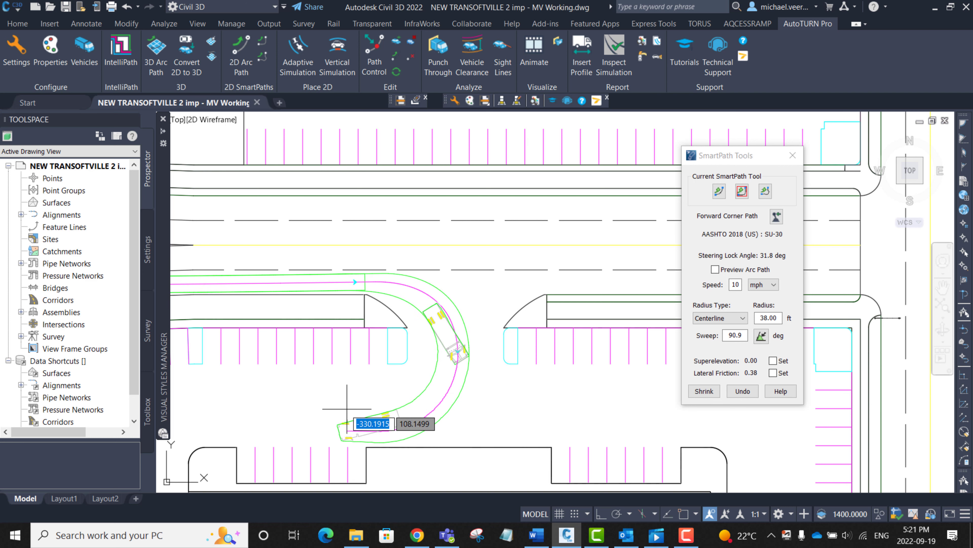
- Pick a reference line for a 90° sweep and place a second corner turn heading west inside the parking lot
mouse_move(336, 397)
middle_mouse_down()
mouse_move(429, 379)
mouse_move(452, 350)
middle_mouse_up()
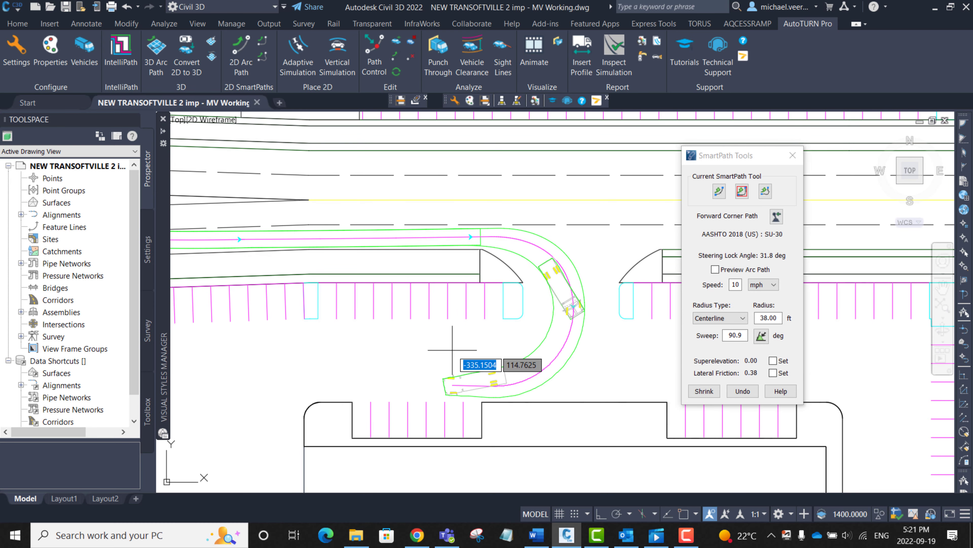
left_click(761, 336)
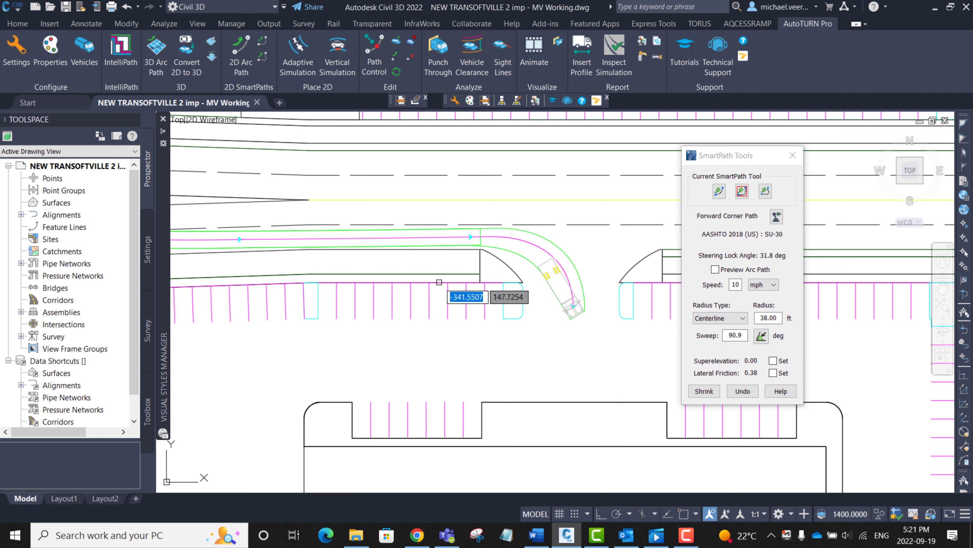
left_click(418, 342)
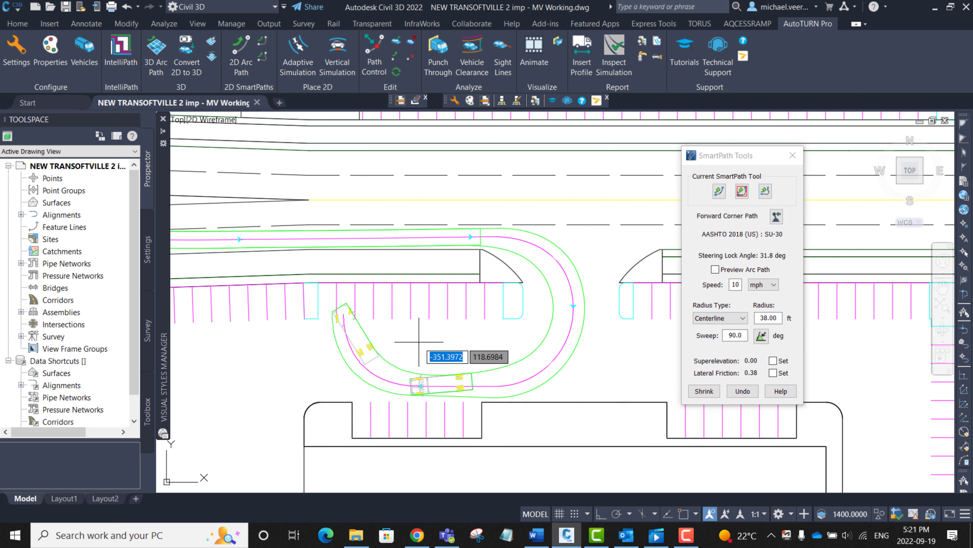
- Switch to the forward arc path and extend the truck's path west through the parking lot past the loading recess
left_click(719, 191)
middle_click_drag(287, 379, 393, 360)
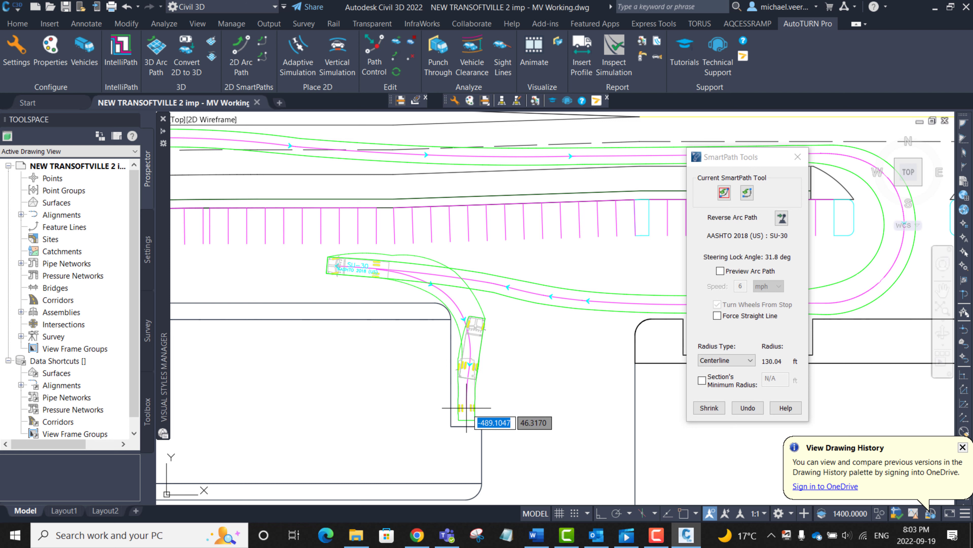
- Try to reverse the truck into the loading recess with arc paths, and undo the placed sections
left_click(466, 408)
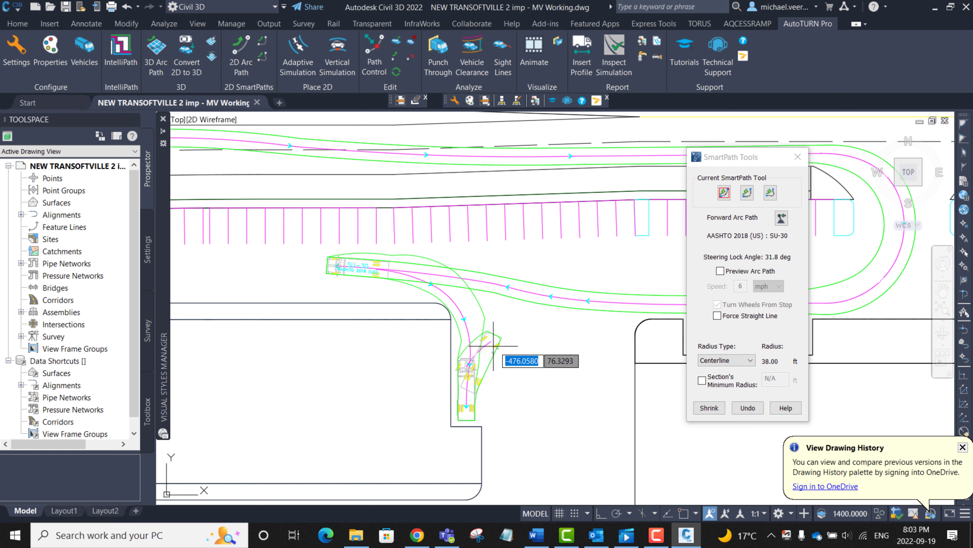
left_click(747, 407)
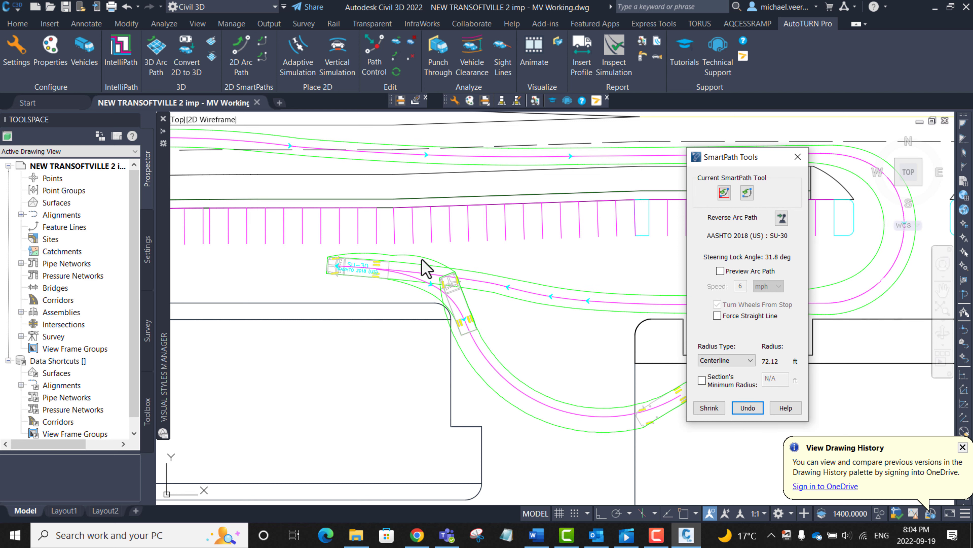
left_click(760, 408)
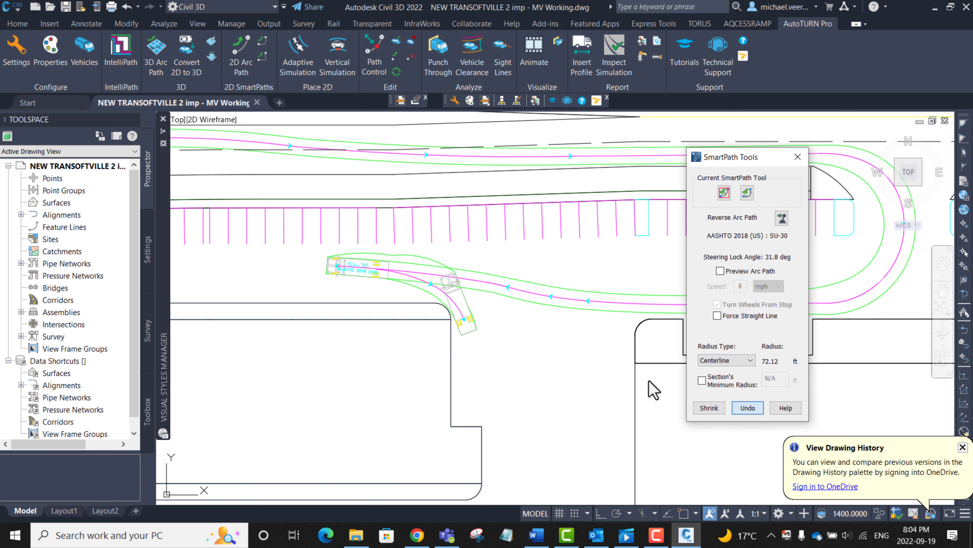
- Reverse the truck through a corner path of 32.31 ft centerline radius and 85.3° sweep, finishing with an arc path into the loading recess
left_click(748, 193)
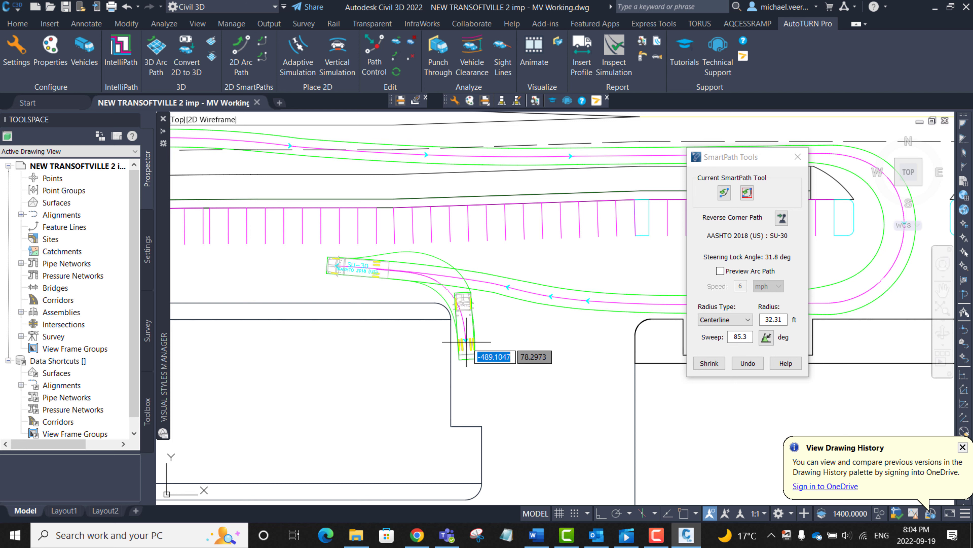
left_click(724, 192)
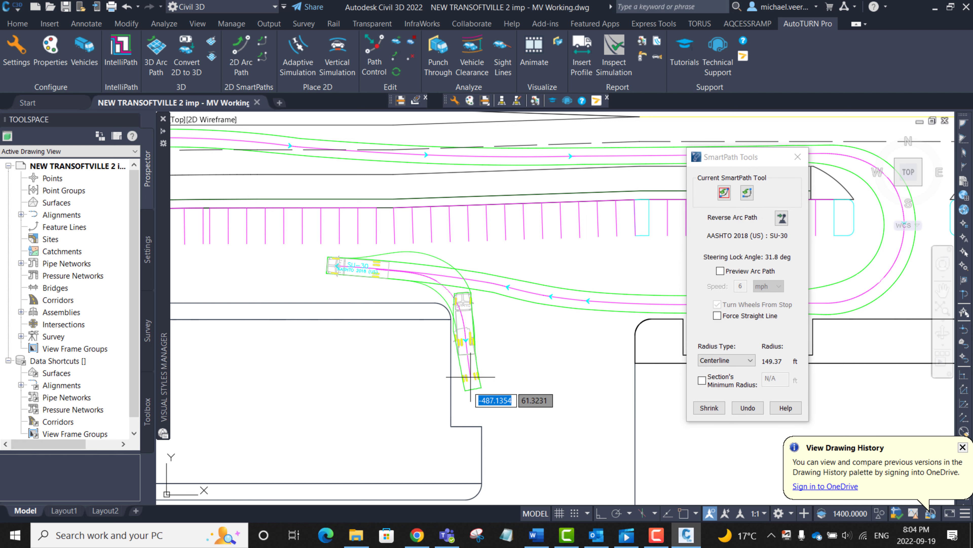
left_click(468, 410)
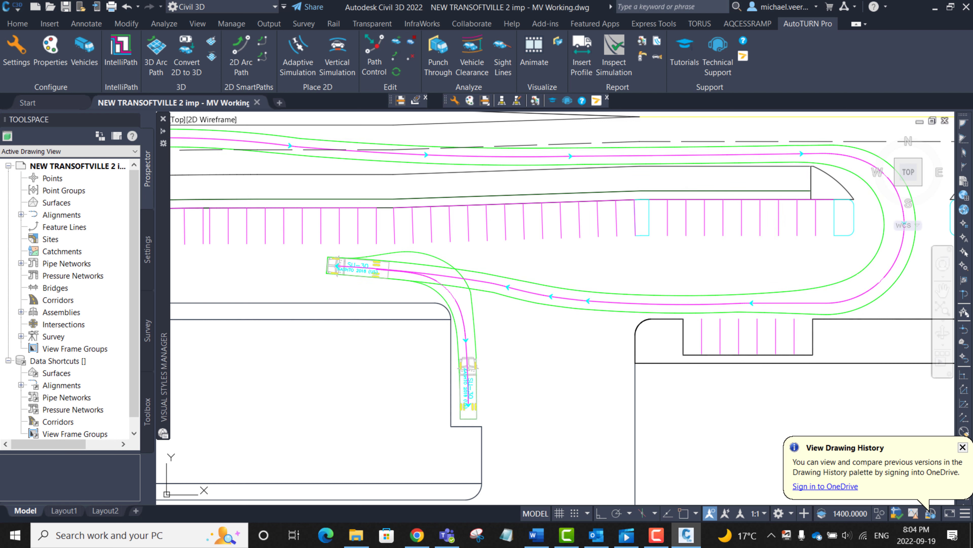
- Start the Continue Simulation command with the existing-simulation mode on the SU-30 path at the loading recess
left_click(395, 60)
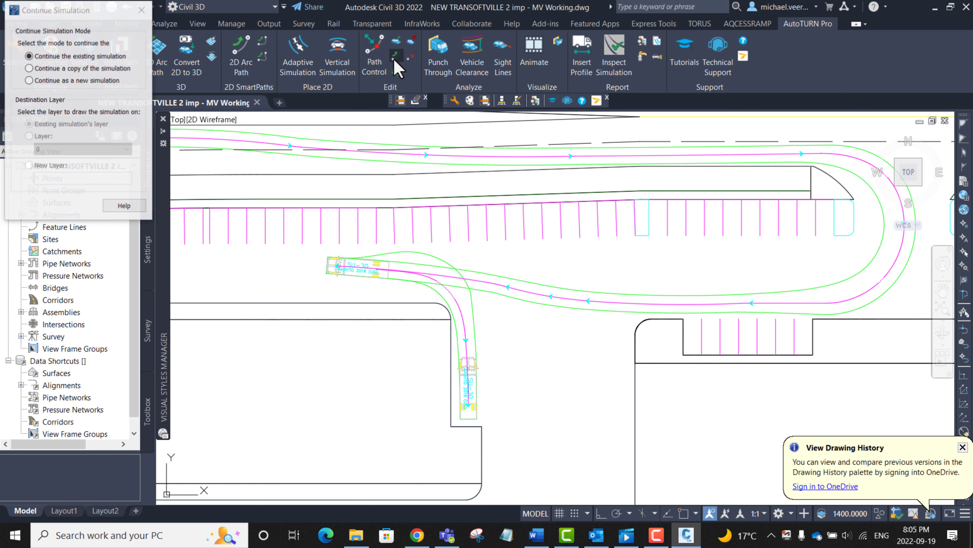
left_click(458, 300)
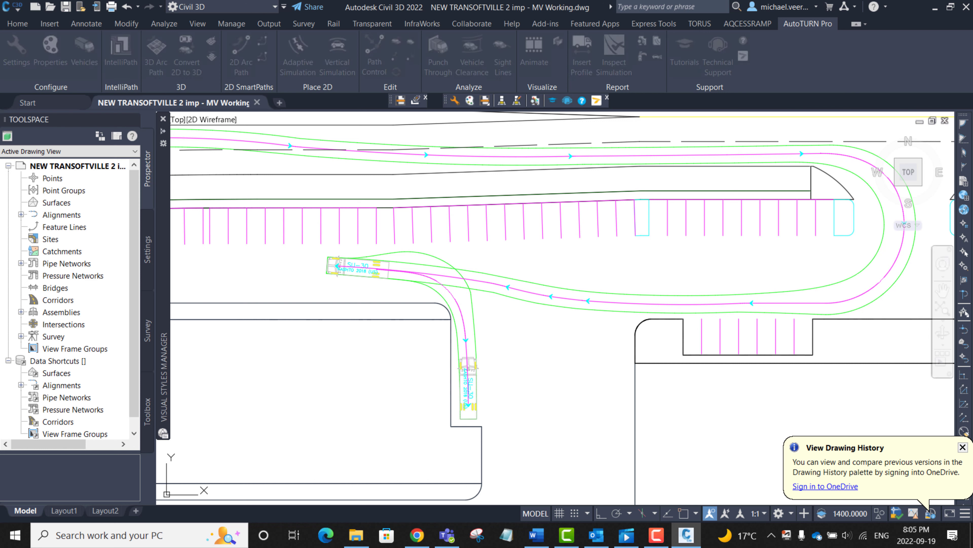
left_click(478, 315)
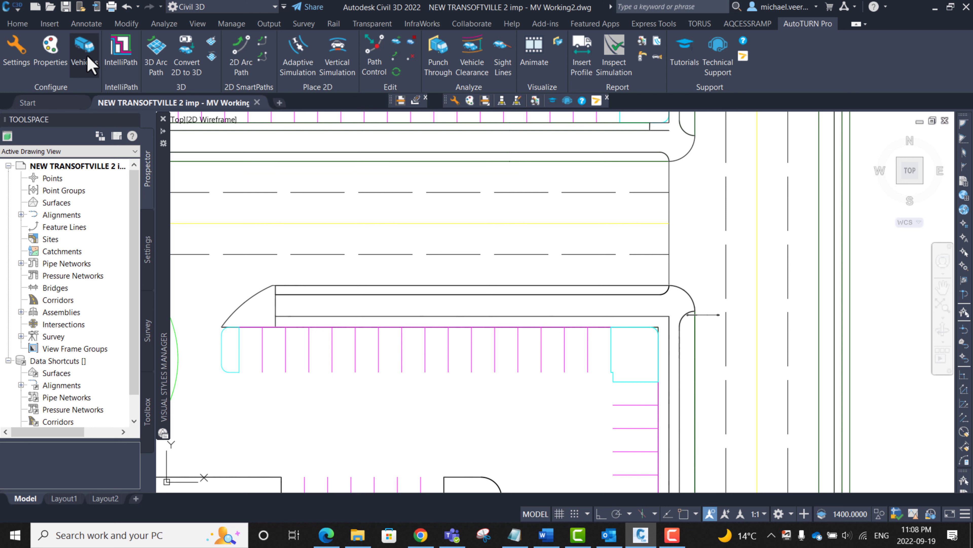
- Make the AASHTO 2018 (US) WB-40 transport truck the current vehicle
left_click(88, 58)
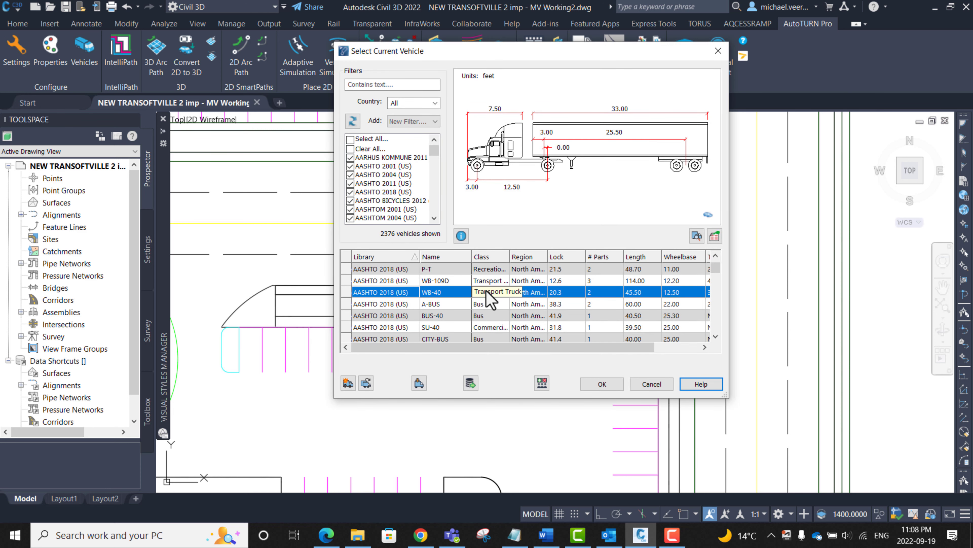
mouse_move(555, 348)
left_mouse_down()
mouse_move(610, 354)
mouse_move(548, 349)
left_mouse_up()
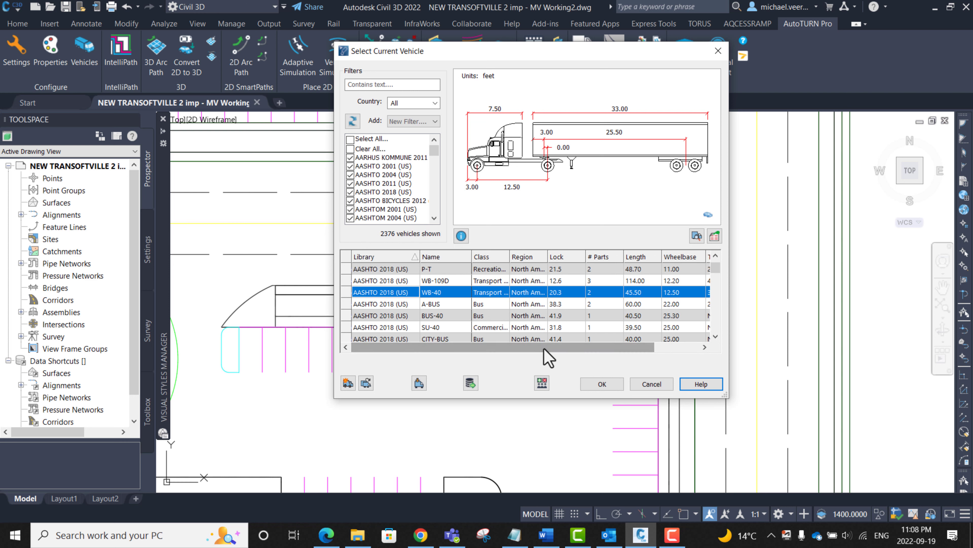
left_click(598, 383)
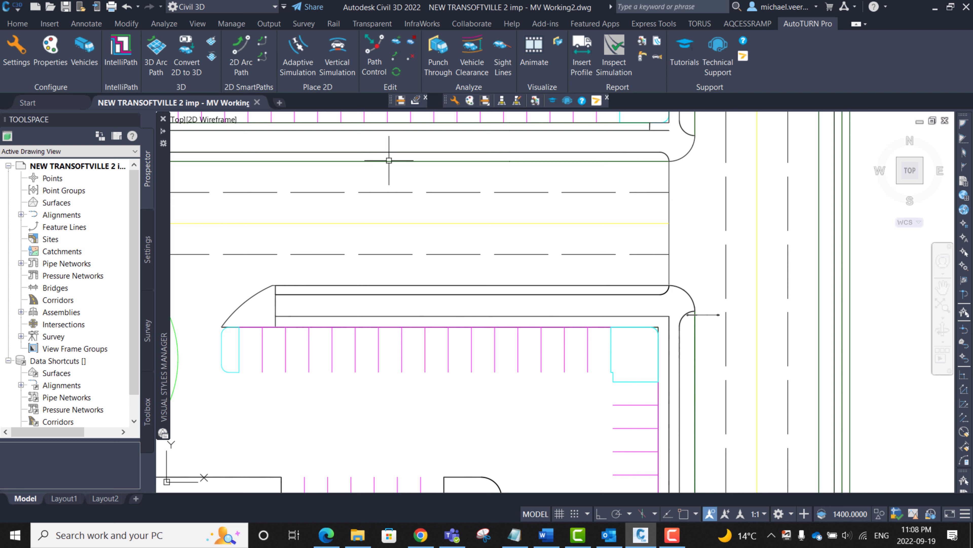
- Start a 2D arc path with the WB-40 aligned to the eastbound lane line, placed in the curb lane with a short forward section
left_click(240, 65)
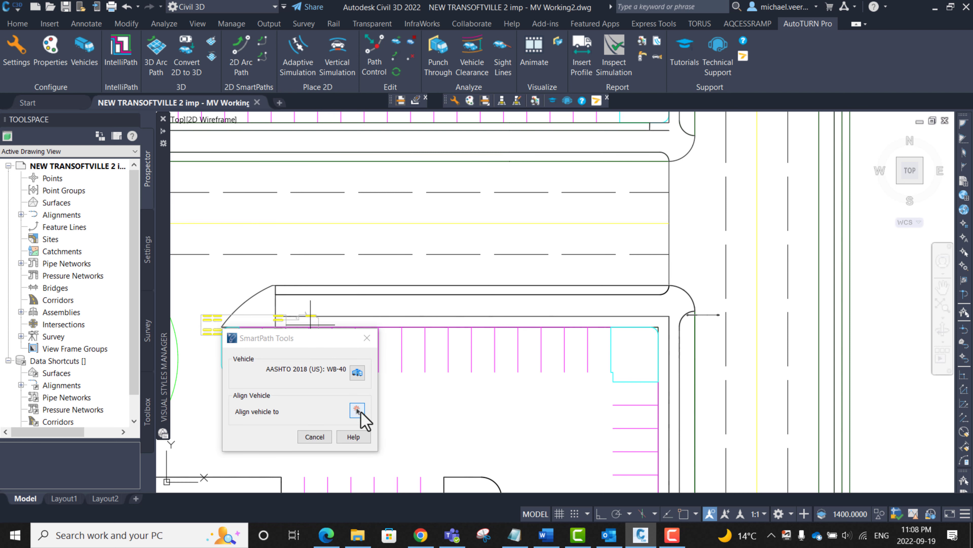
left_click(357, 409)
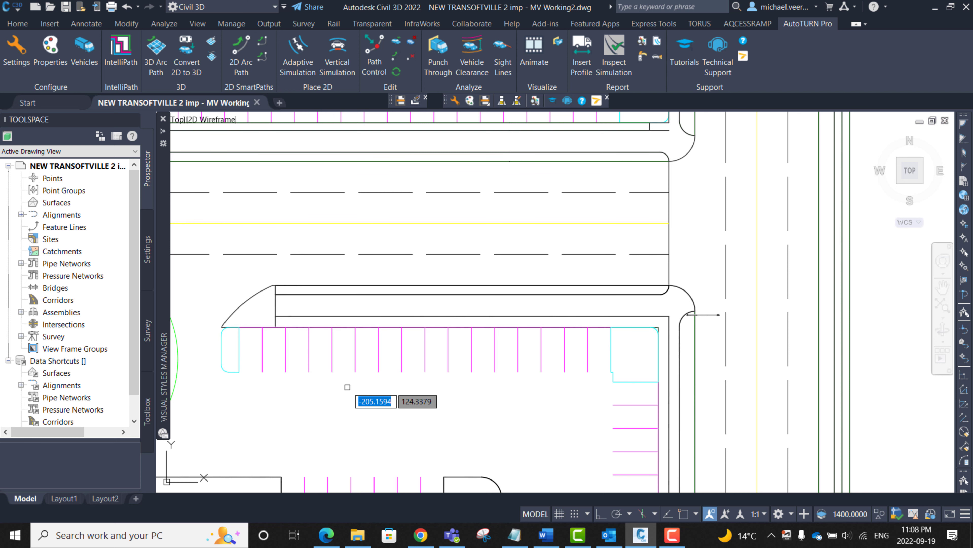
left_click(316, 253)
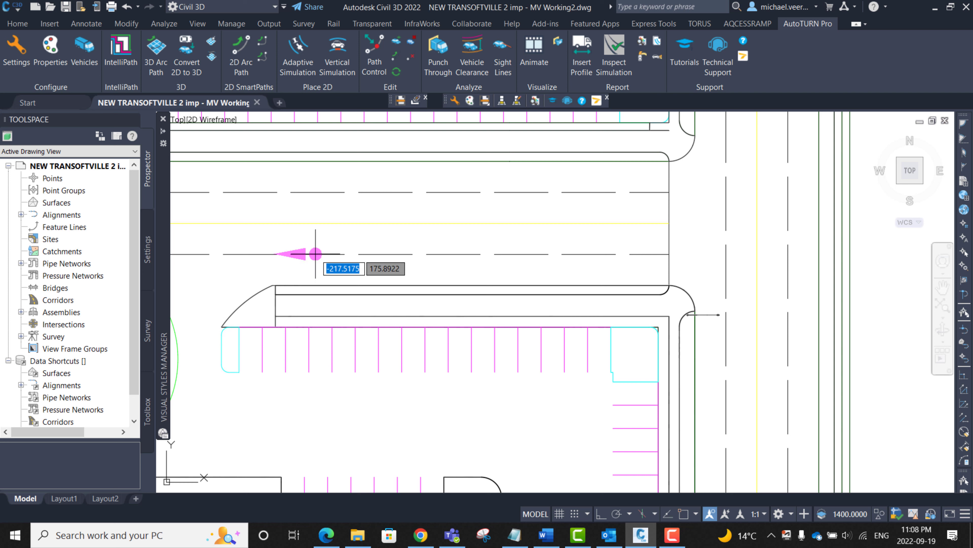
left_click(326, 263)
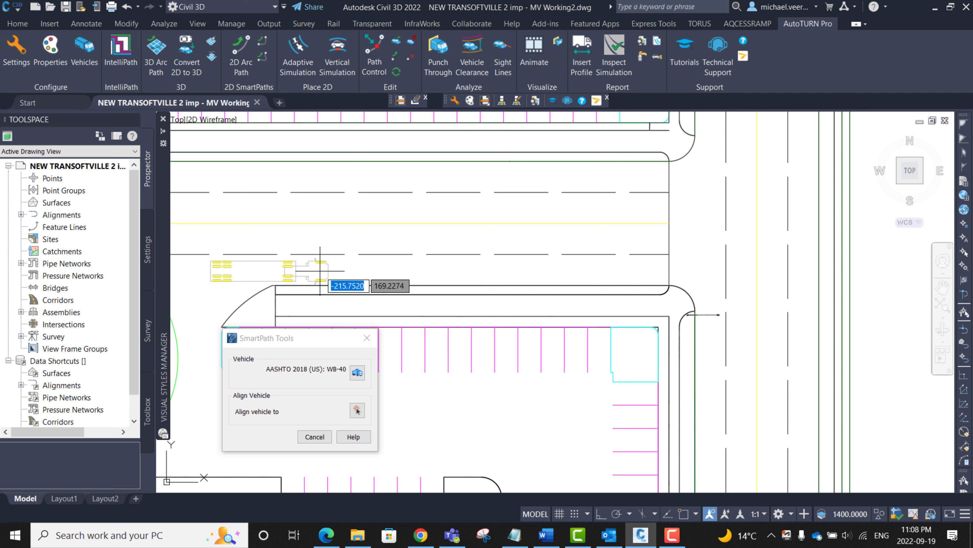
left_click(319, 271)
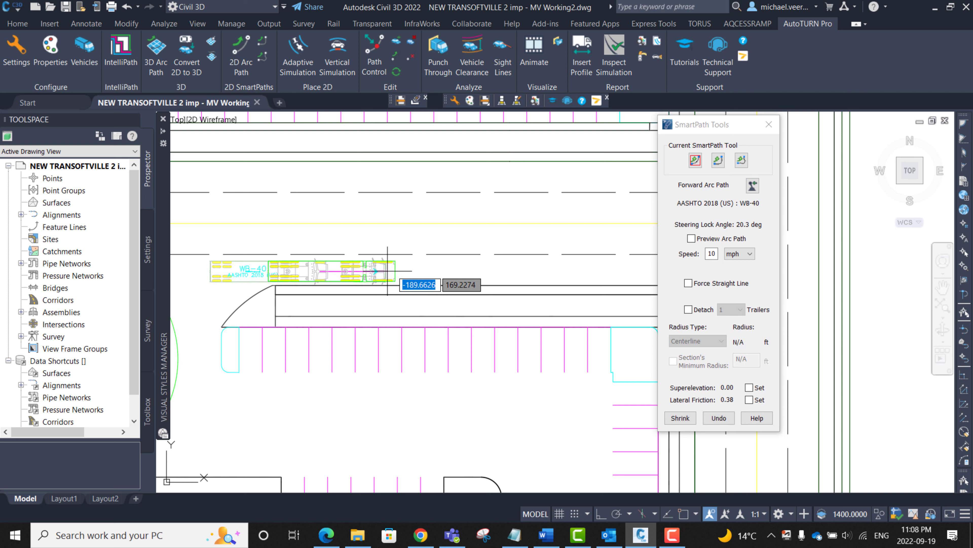
left_click(652, 227)
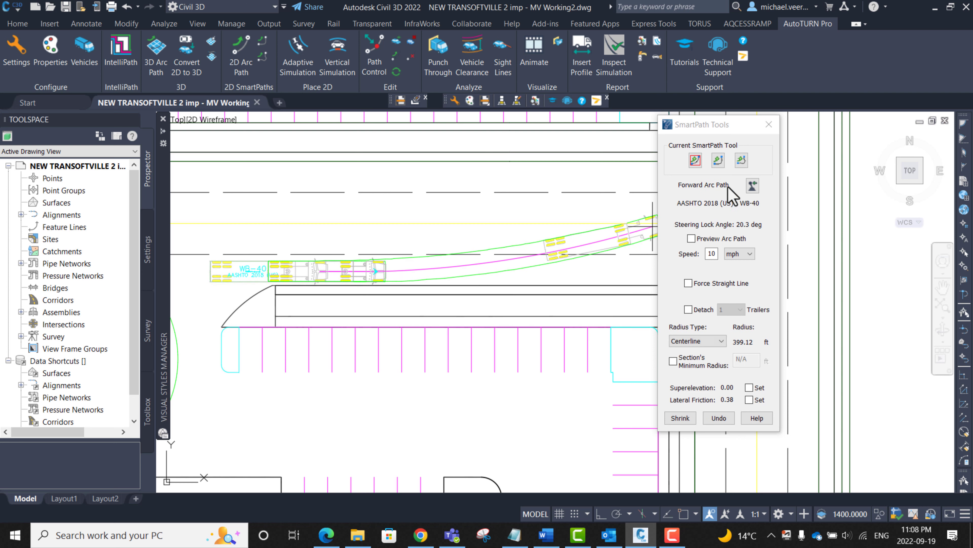
- Switch to a forward oversteered path and take its 90.0° sweep from the lane line of the cross street
left_click(741, 160)
middle_click_drag(559, 266, 456, 266)
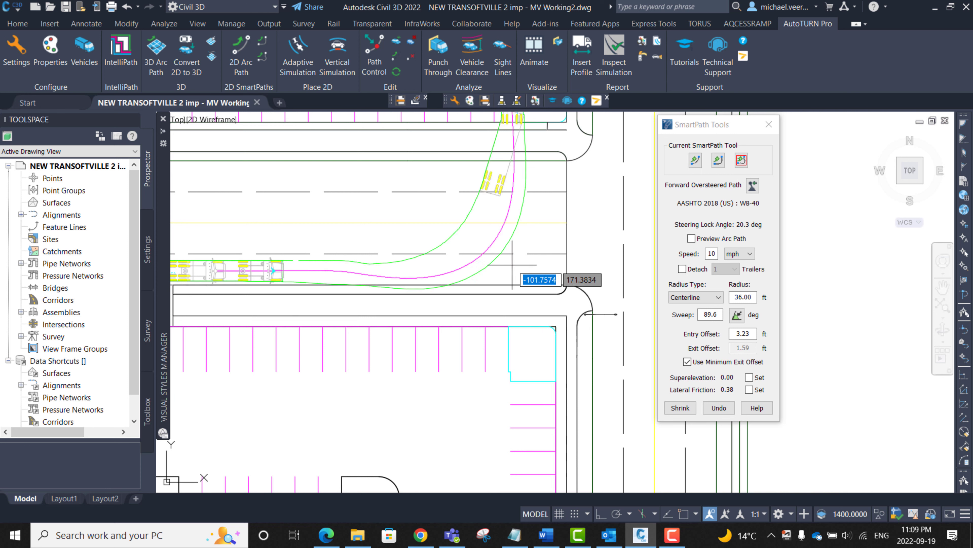
left_click(737, 317)
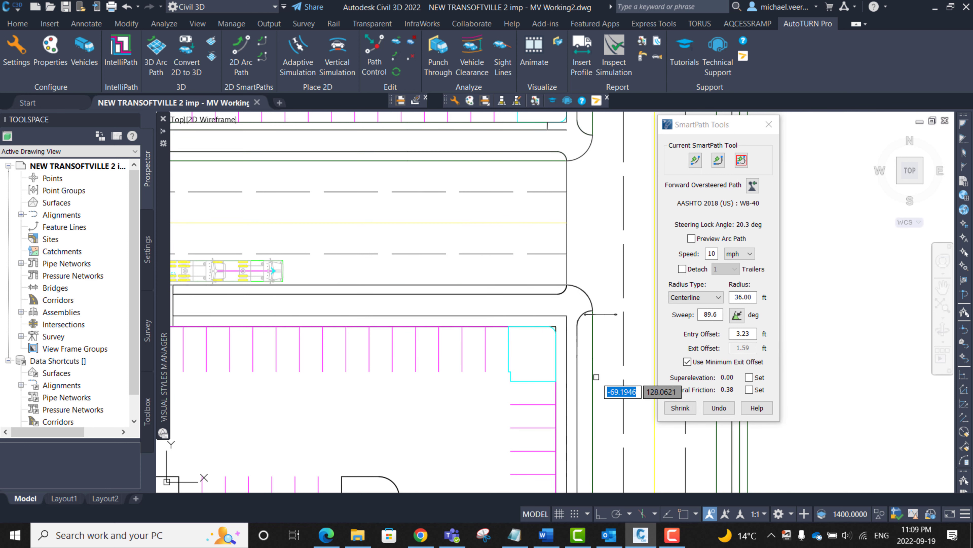
left_click(637, 339)
mouse_move(637, 340)
middle_mouse_down()
mouse_move(614, 318)
mouse_move(545, 309)
middle_mouse_up()
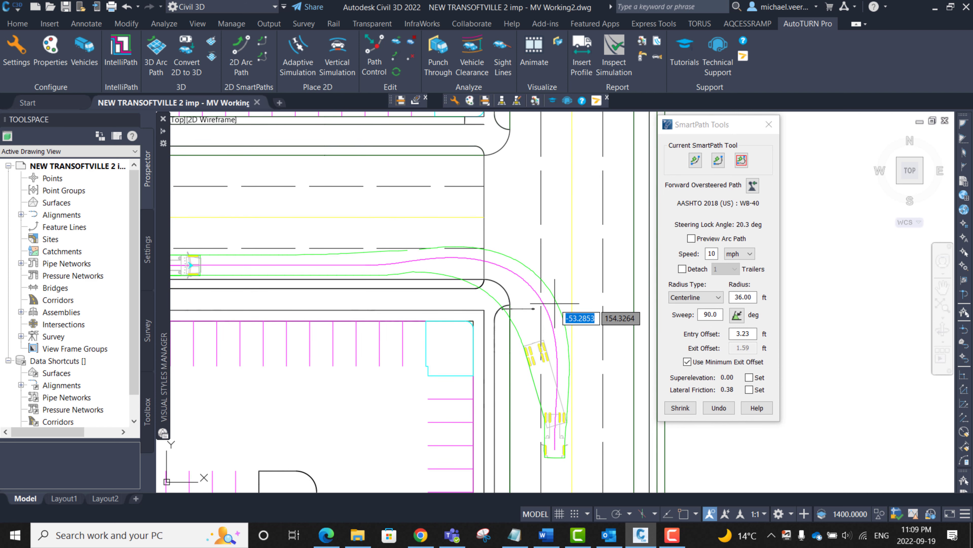
- Set the oversteered path's entry offset to 12.50 ft and place the 36 ft radius right turn onto the southbound lanes
double_click(743, 334)
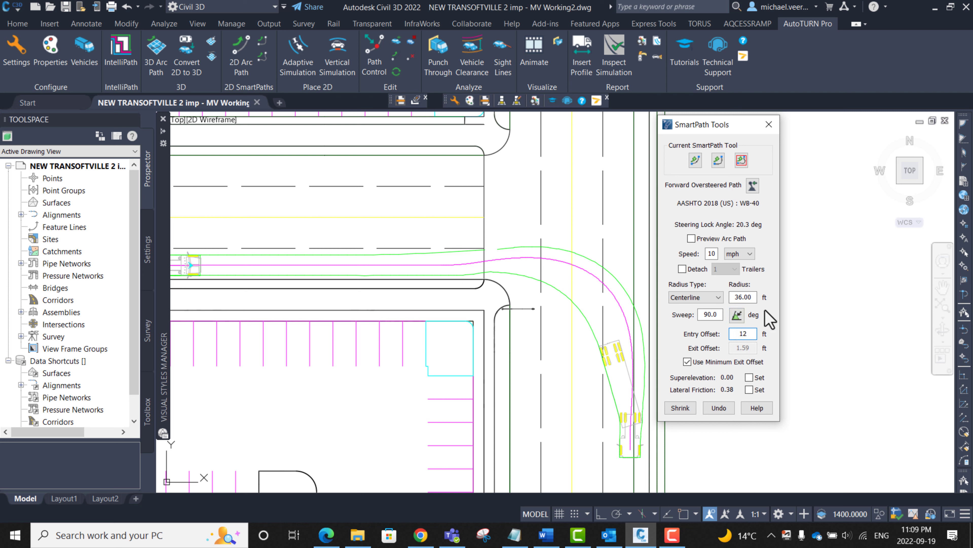
key("Tab")
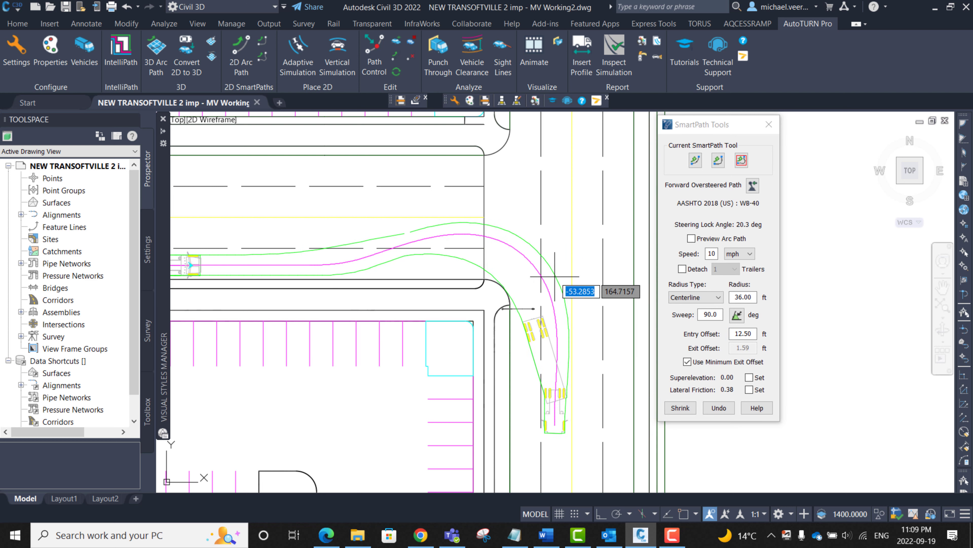
scroll(555, 276, "up", 2)
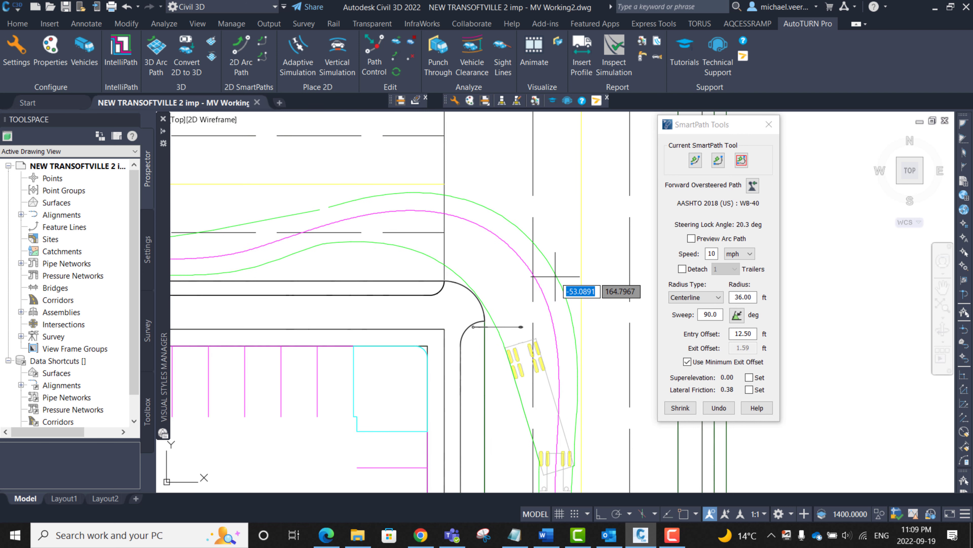
scroll(555, 276, "up", 1)
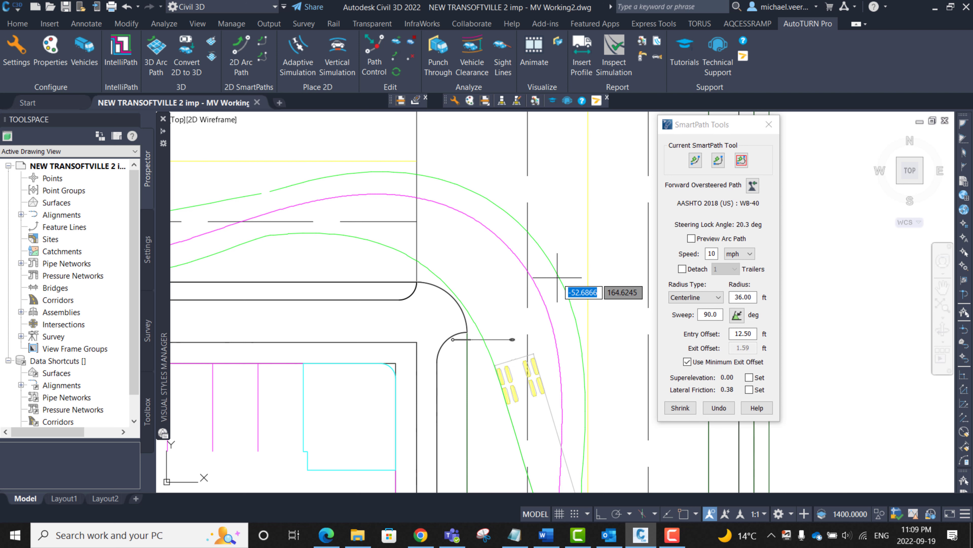
scroll(558, 277, "down", 1)
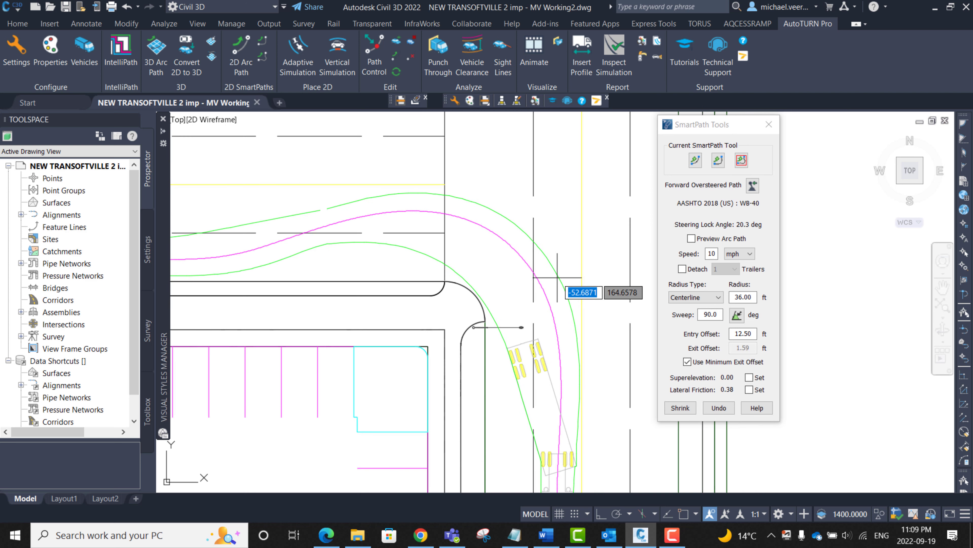
left_click(557, 277)
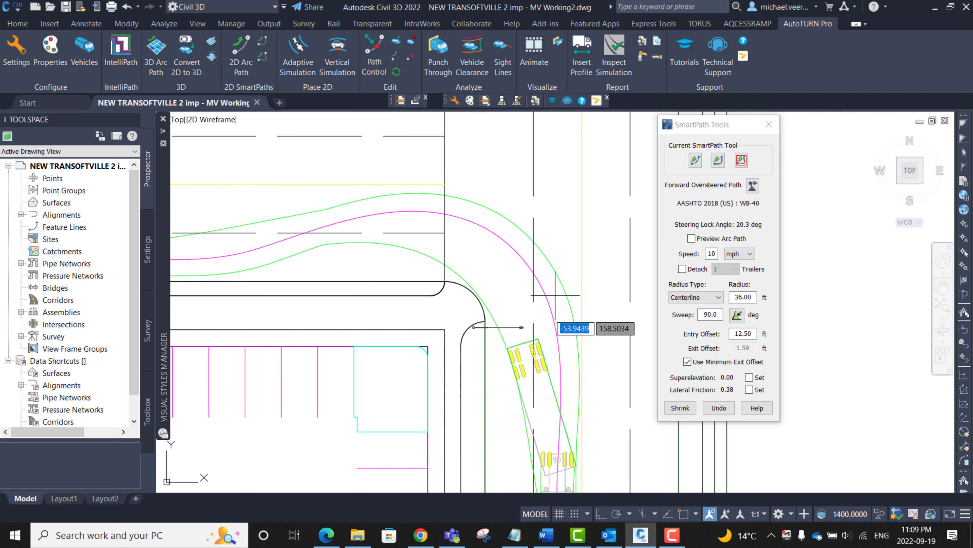
- Extend the WB-40 south with forward arc paths, easing it into the curb lane and straight toward the parking lot driveway
scroll(513, 357, "down", 3)
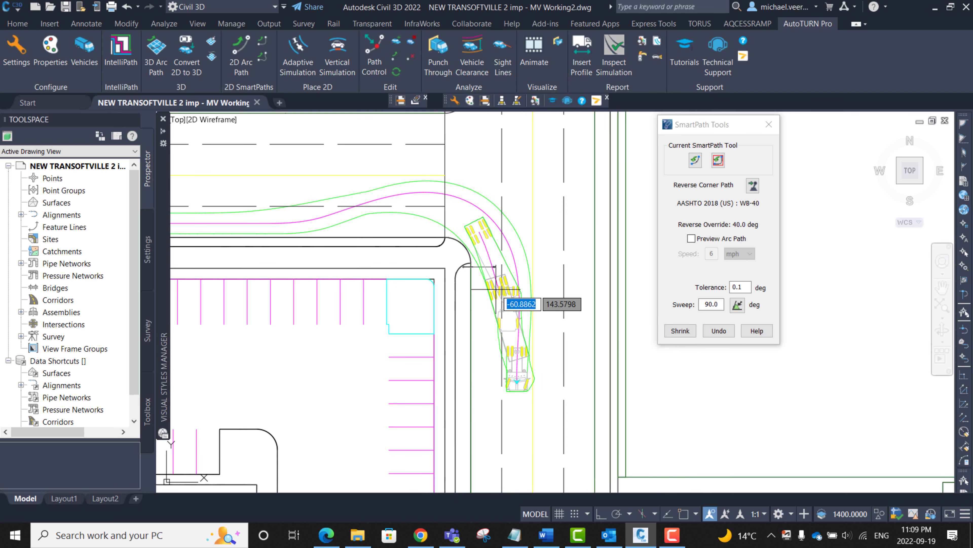
left_click(513, 361)
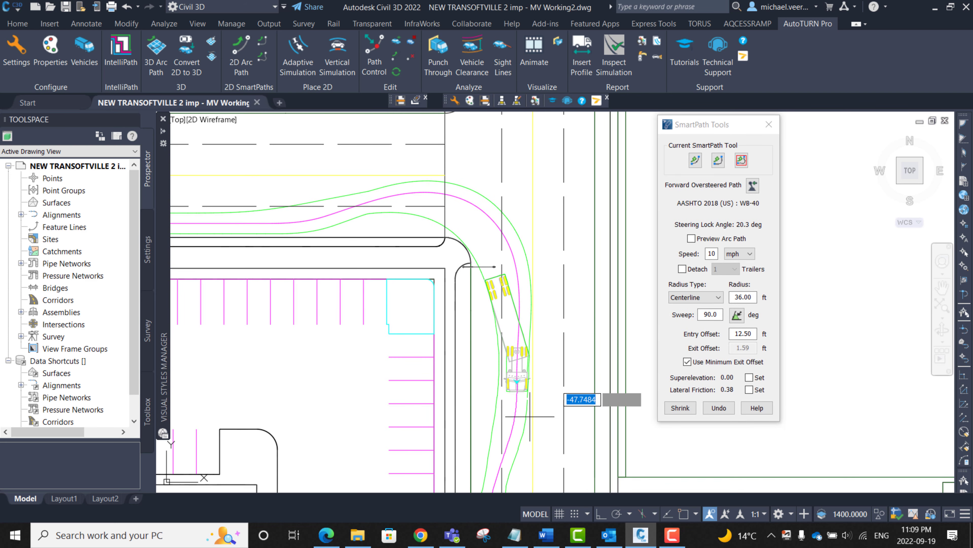
left_click(695, 161)
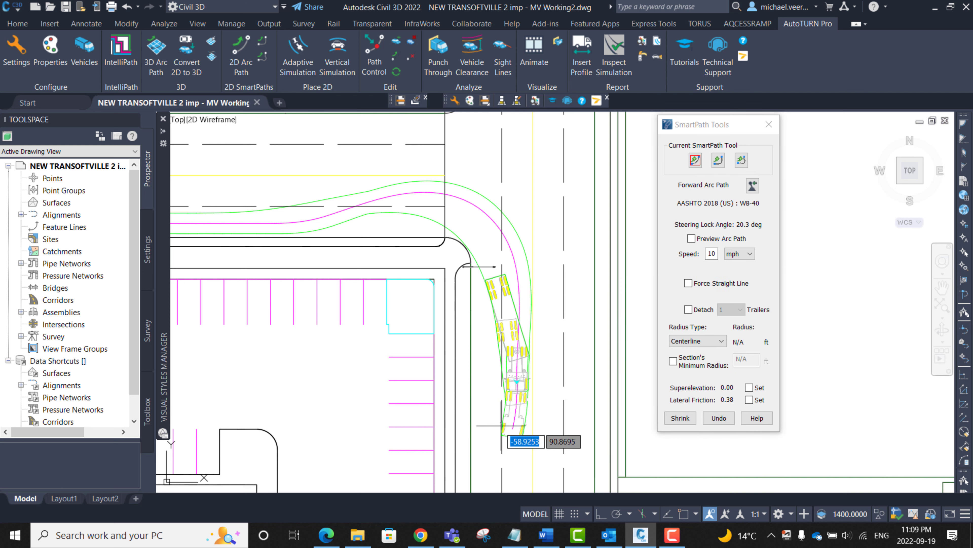
middle_click_drag(502, 426, 507, 297)
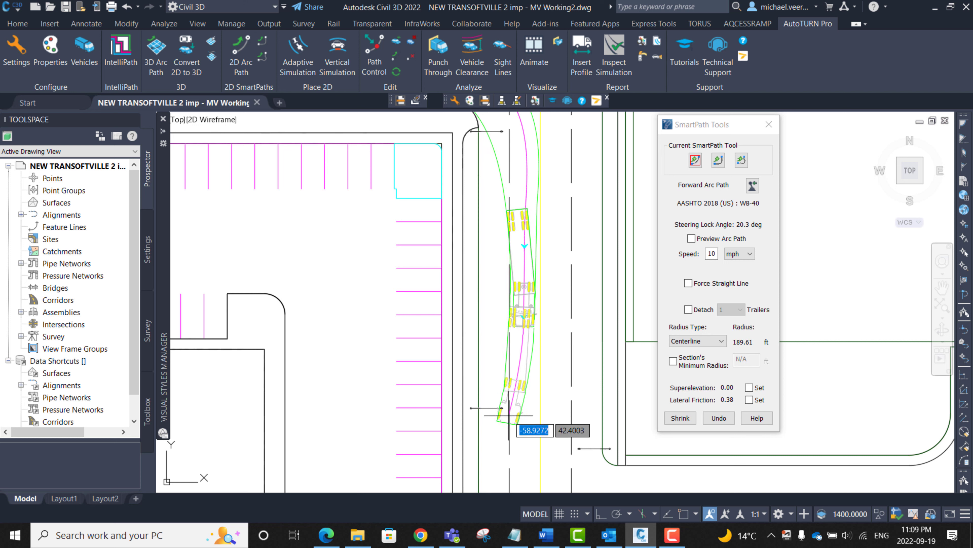
mouse_move(515, 406)
middle_mouse_down()
mouse_move(518, 337)
mouse_move(502, 272)
middle_mouse_up()
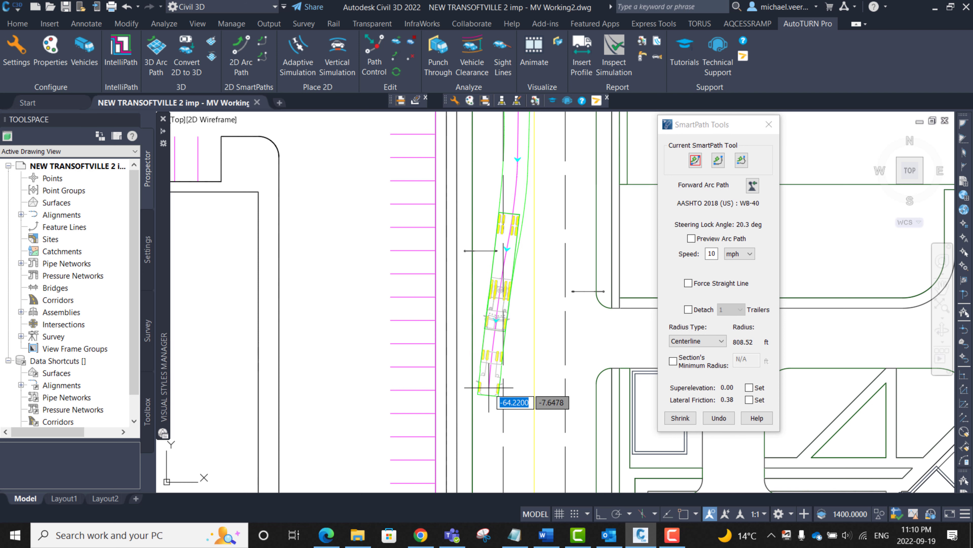
middle_click_drag(489, 389, 473, 248)
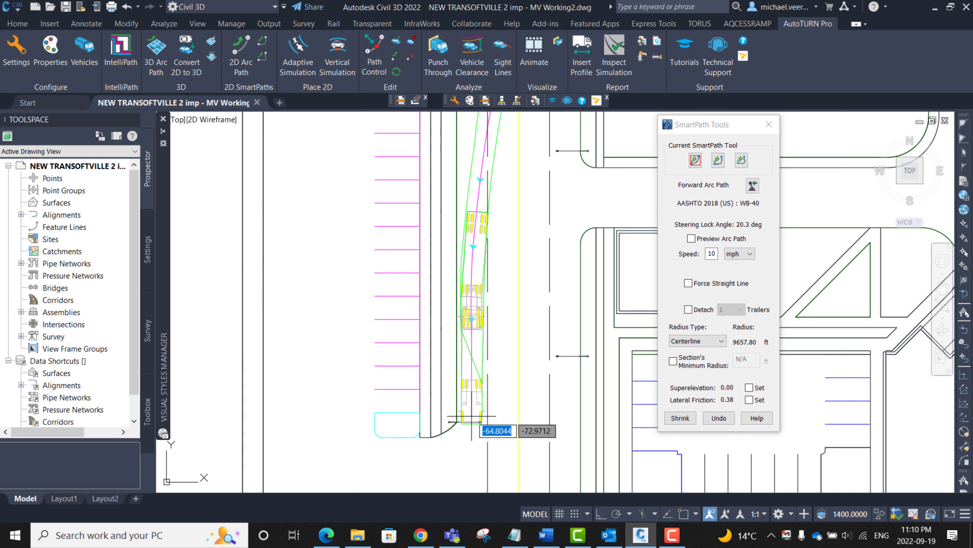
left_click(472, 416)
middle_click_drag(477, 423, 474, 302)
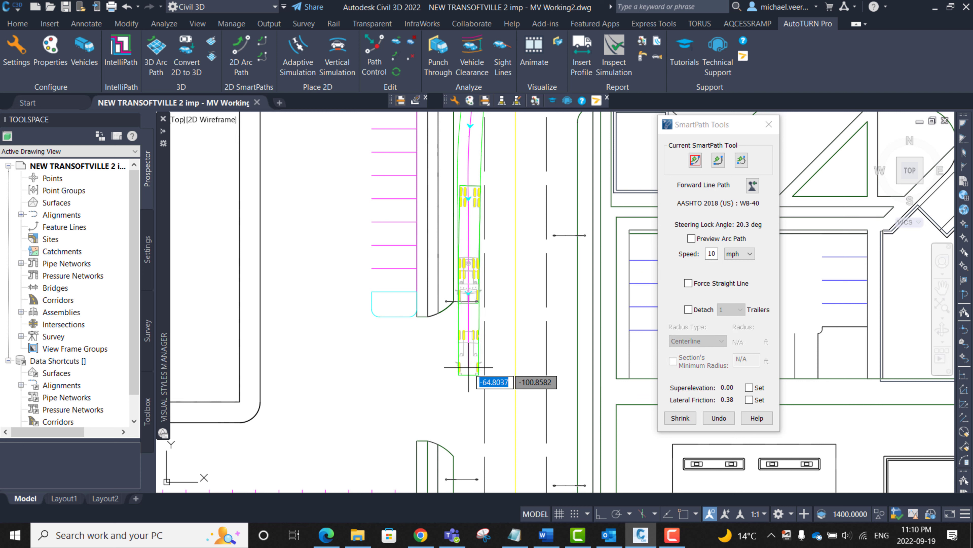
- Finish the WB-40 path near the parking lot driveway and review its swept envelope back to the right turn
key("Return")
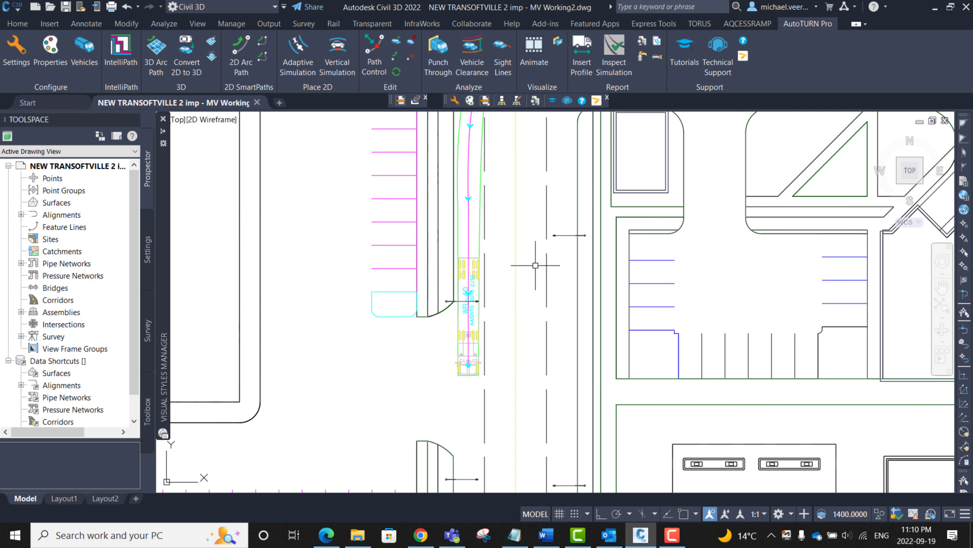
middle_click_drag(526, 172, 515, 333)
scroll(515, 334, "down", 1)
middle_click_drag(501, 197, 505, 309)
middle_click_drag(502, 185, 496, 323)
mouse_move(519, 228)
middle_mouse_down()
mouse_move(541, 213)
mouse_move(548, 233)
middle_mouse_up()
middle_click_drag(554, 241, 559, 247)
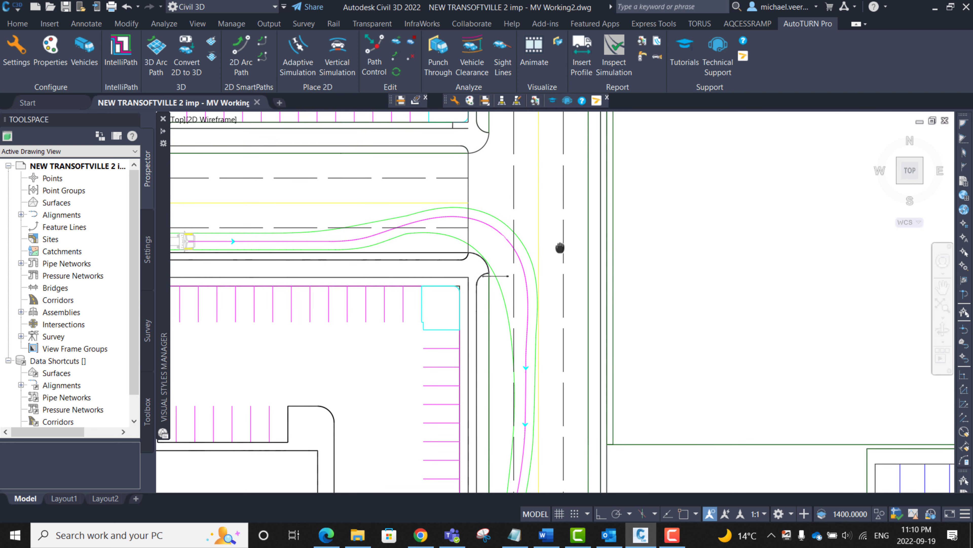
- Open the WB-40 path for editing with Path Control and examine its radius and start angle grips
left_click(380, 68)
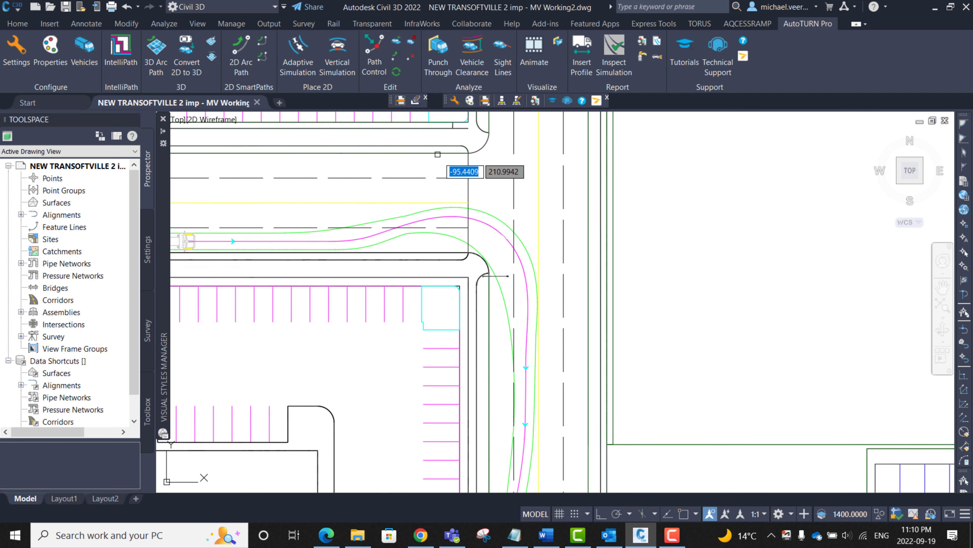
left_click(482, 219)
scroll(486, 215, "up", 2)
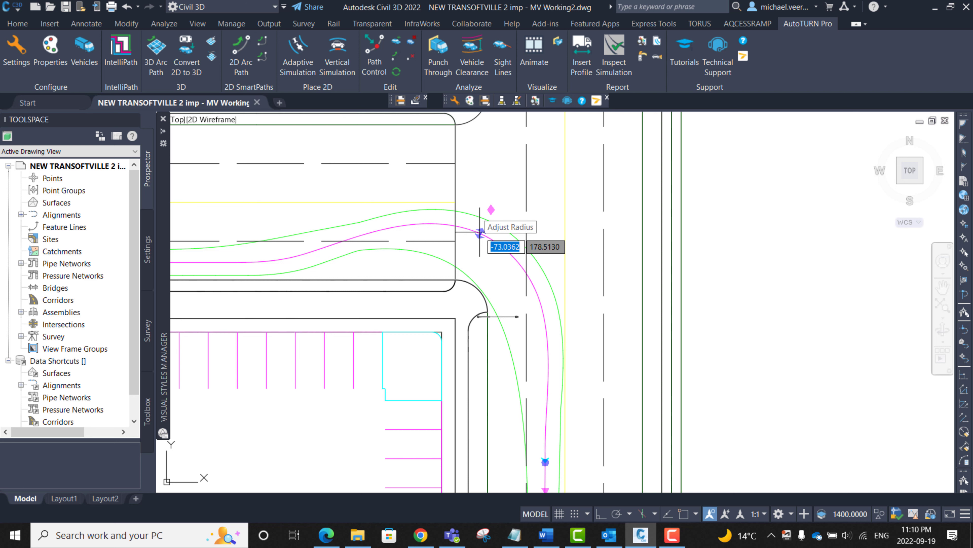
middle_click_drag(281, 205, 447, 188)
scroll(447, 187, "down", 1)
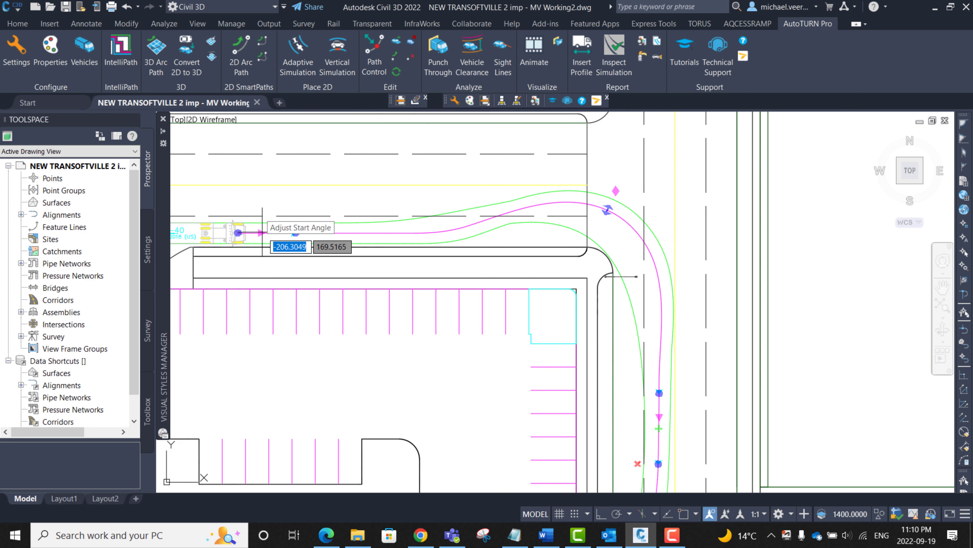
scroll(542, 305, "down", 1)
key("Escape")
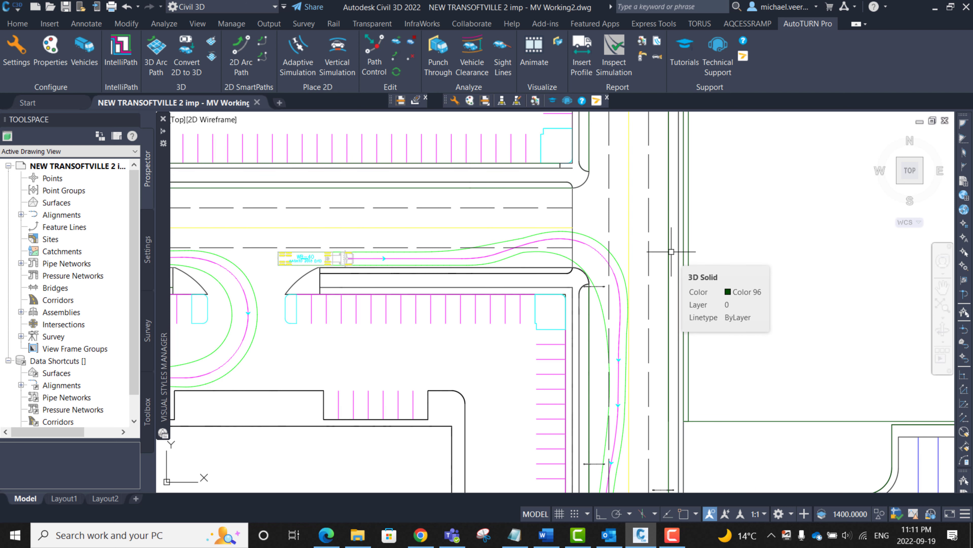
- Examine the WB-40 right turn together with the SU-30 path from the roundabout to the loading recess
middle_click_drag(671, 270, 657, 232)
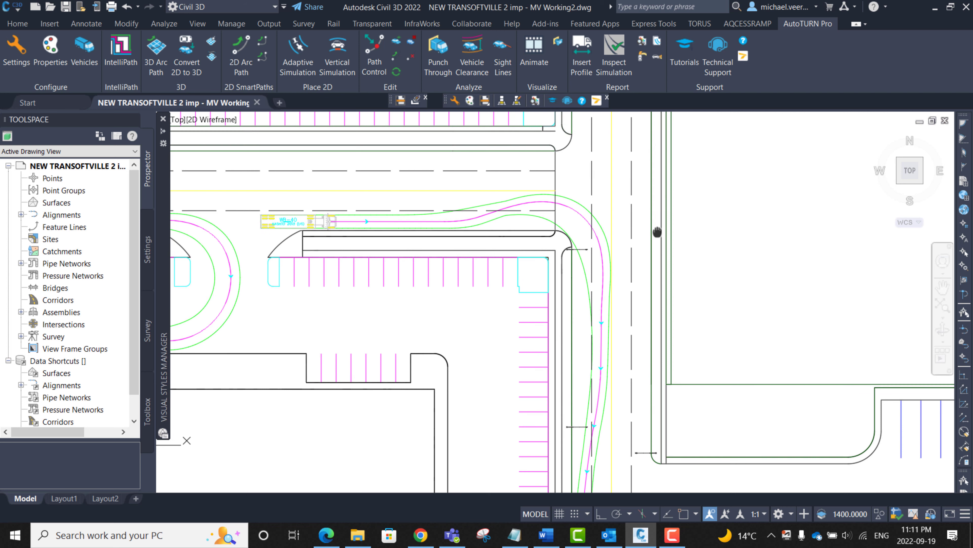
scroll(653, 230, "down", 1)
scroll(647, 235, "down", 1)
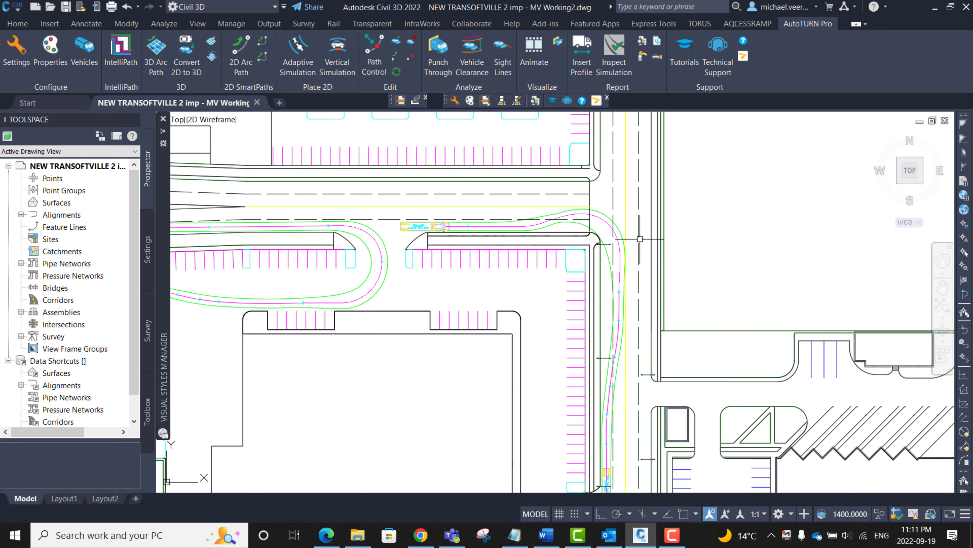
scroll(597, 246, "down", 1)
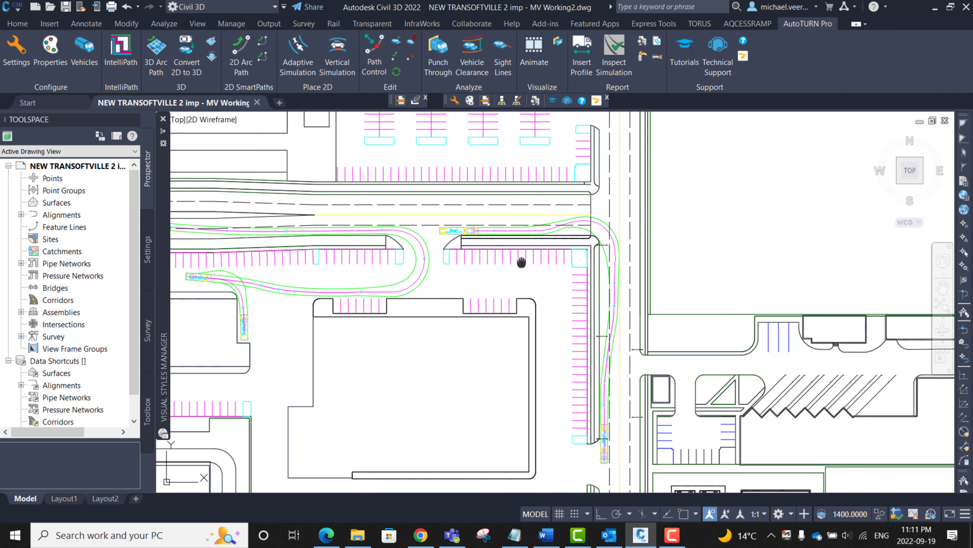
middle_click_drag(521, 262, 668, 256)
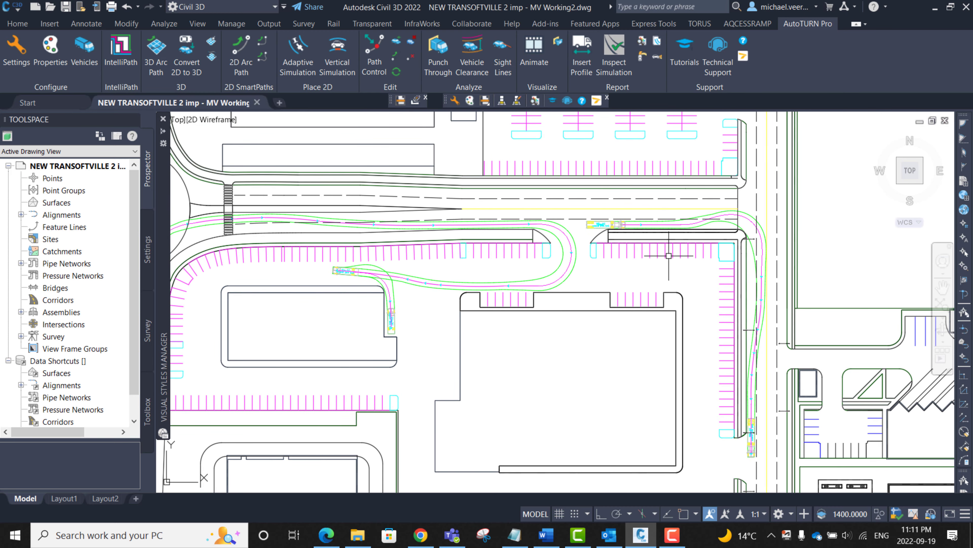
scroll(667, 256, "down", 1)
scroll(588, 262, "down", 1)
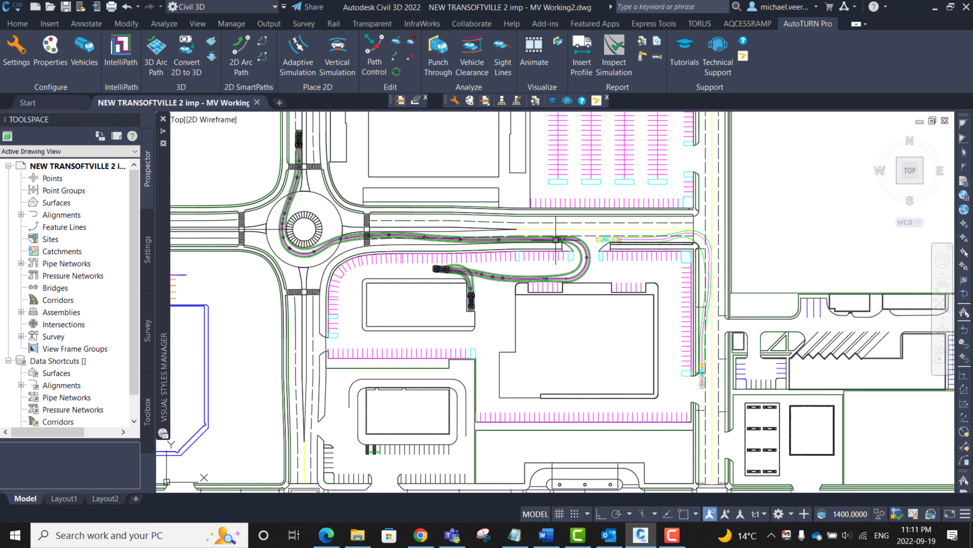
middle_click_drag(521, 204, 530, 218)
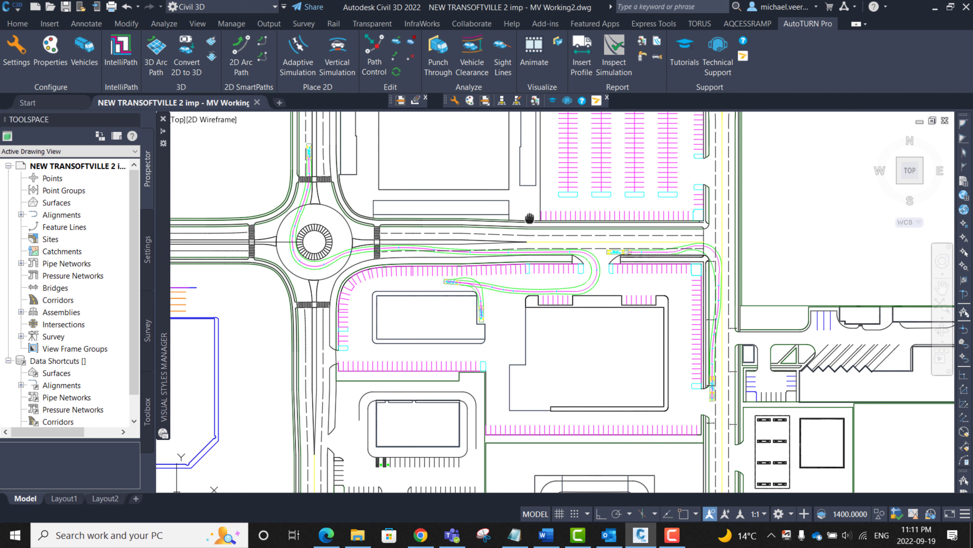